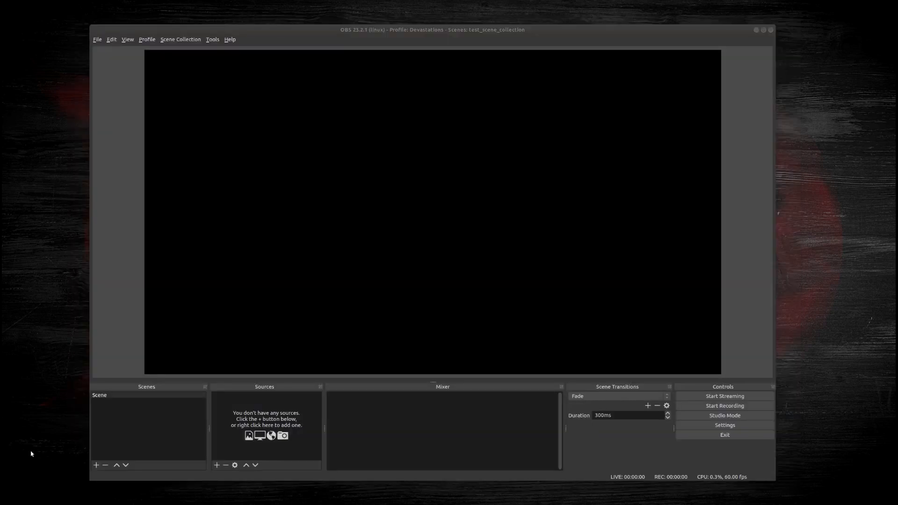
pyautogui.click(179, 40)
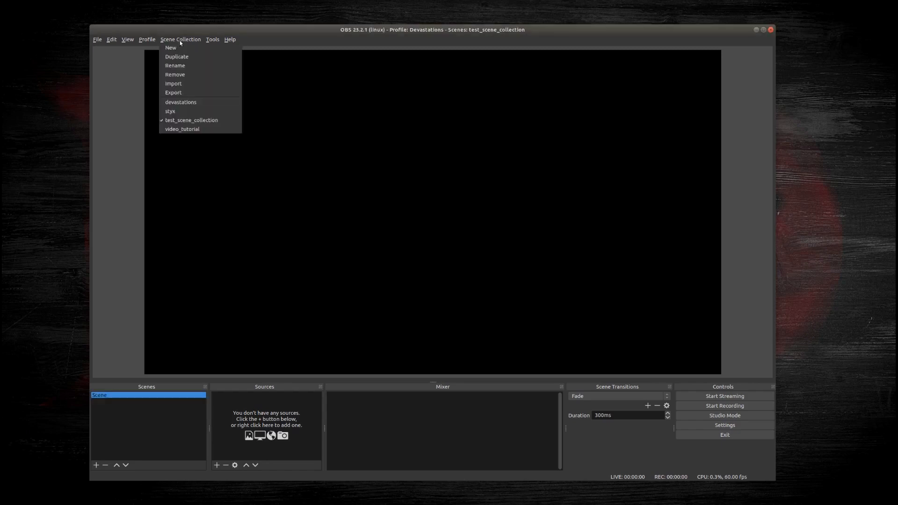
pyautogui.click(177, 49)
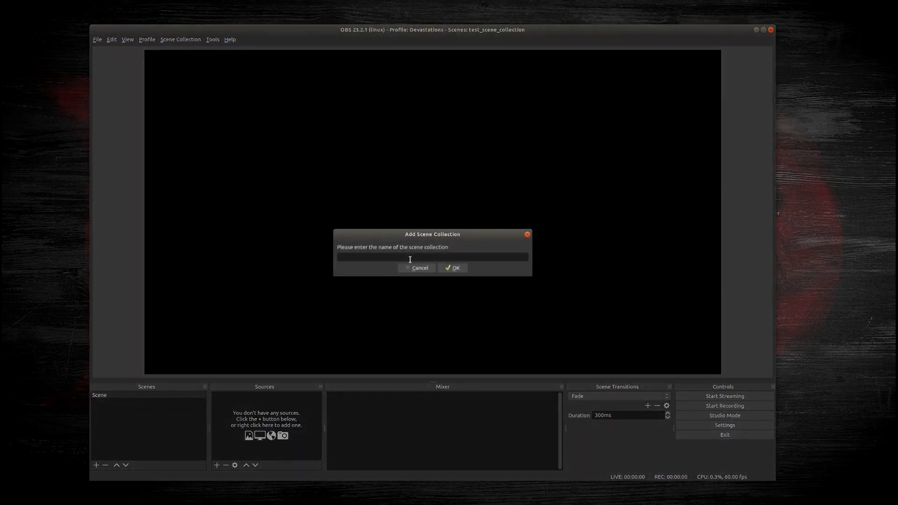
pyautogui.click(419, 268)
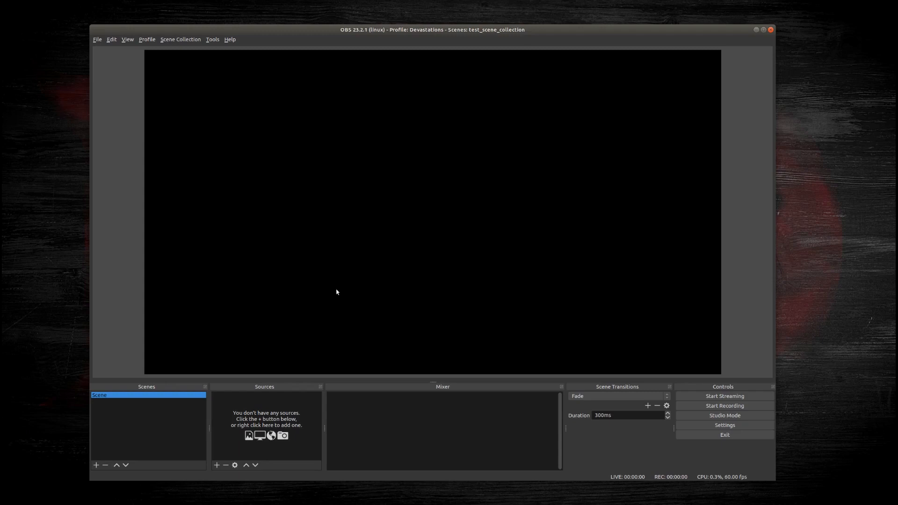
# Rename the existing scene to "Main - 4Player"
pyautogui.rightClick(171, 396)
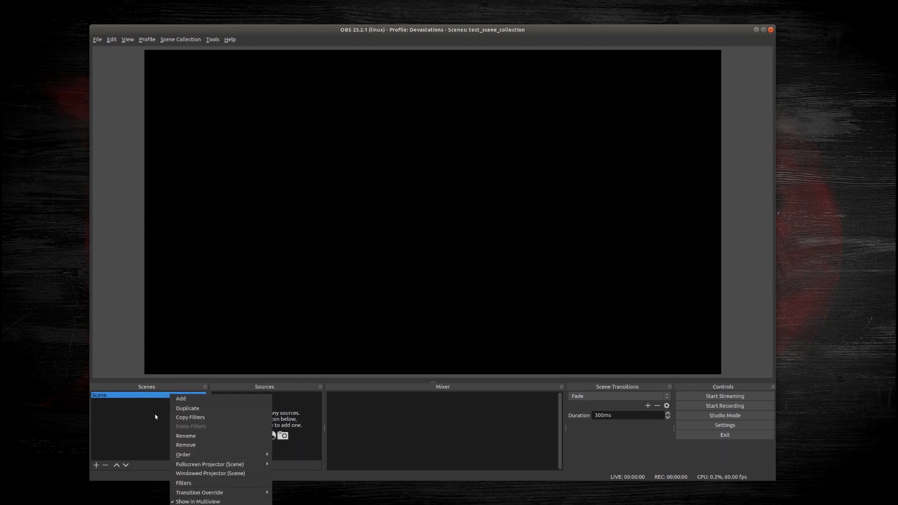
pyautogui.click(206, 435)
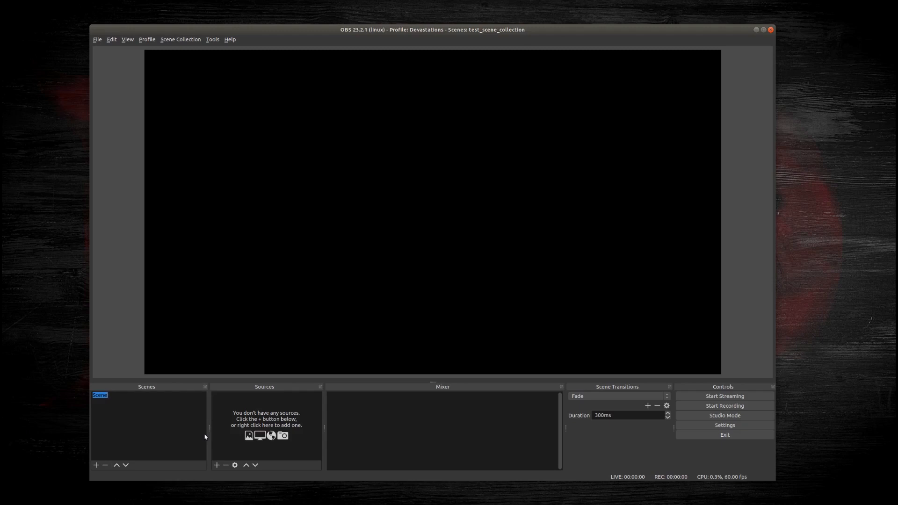
pyautogui.write('Main - 4Player')
pyautogui.press('Return')
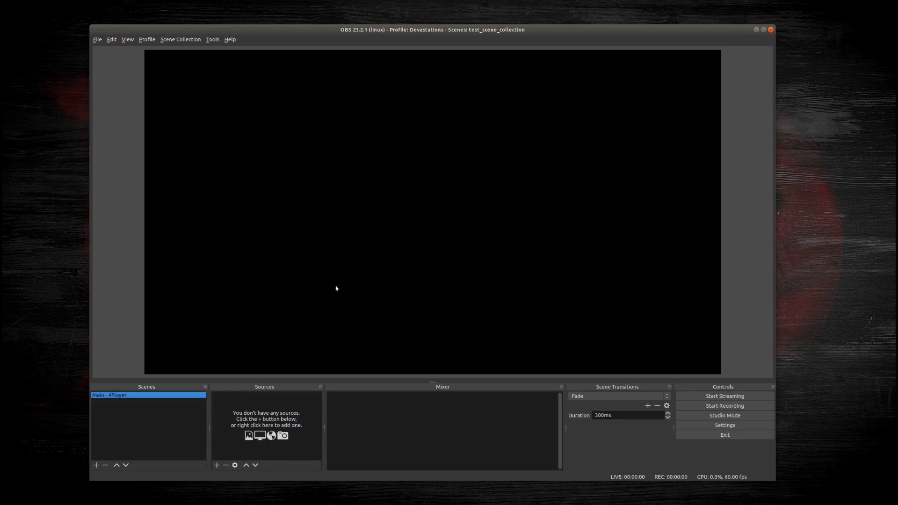
# Add an image source named "4Player Overlay" that uses the file main_4player_overlay.png from the examples folder
pyautogui.click(215, 468)
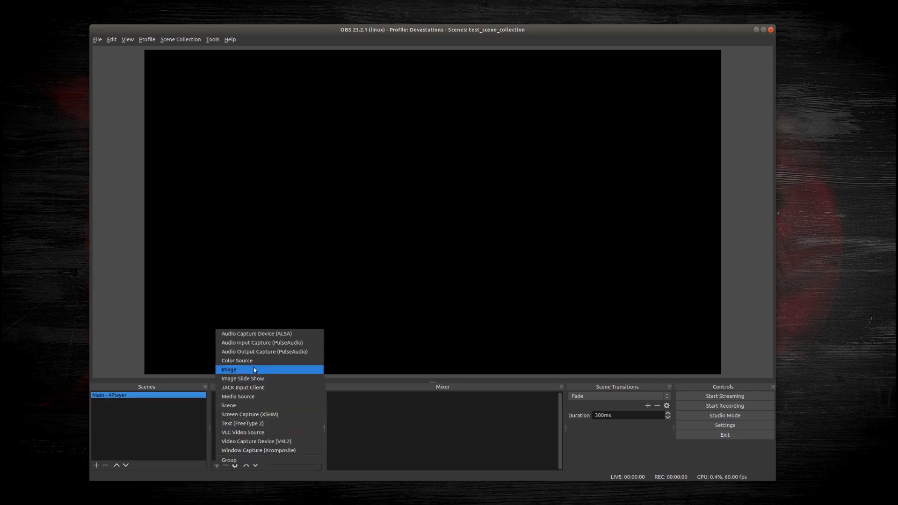
pyautogui.click(254, 370)
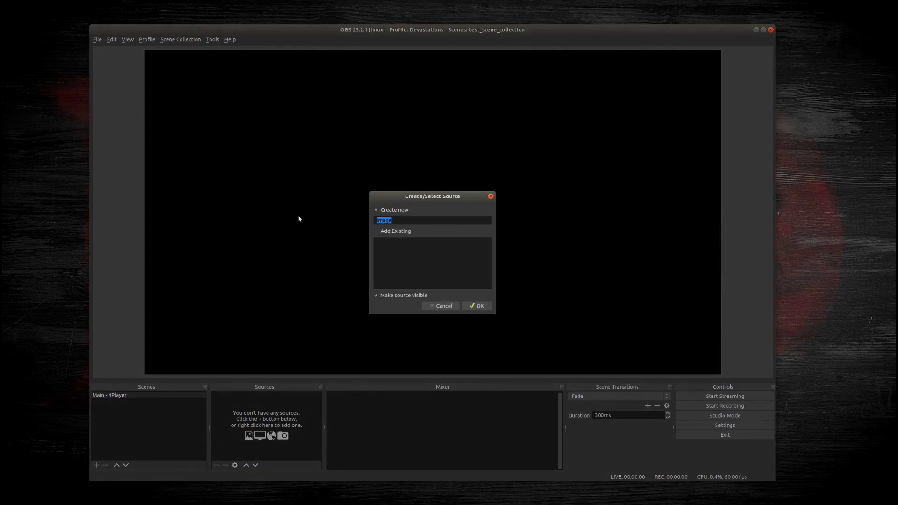
pyautogui.write('4Player Overlay')
pyautogui.click(475, 306)
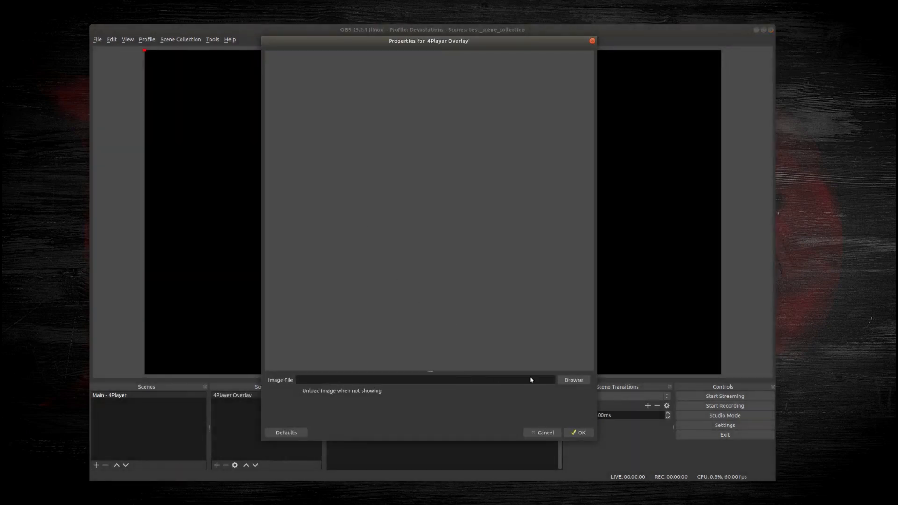
pyautogui.click(574, 380)
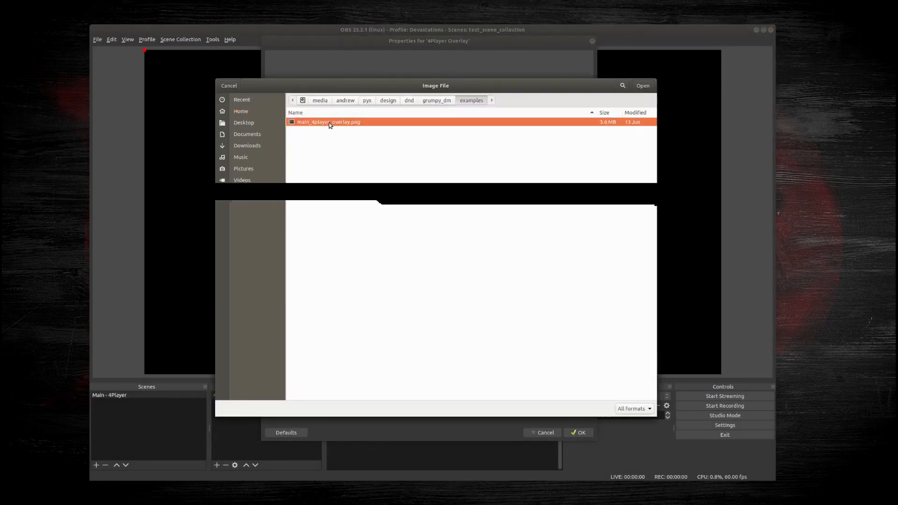
pyautogui.doubleClick(329, 122)
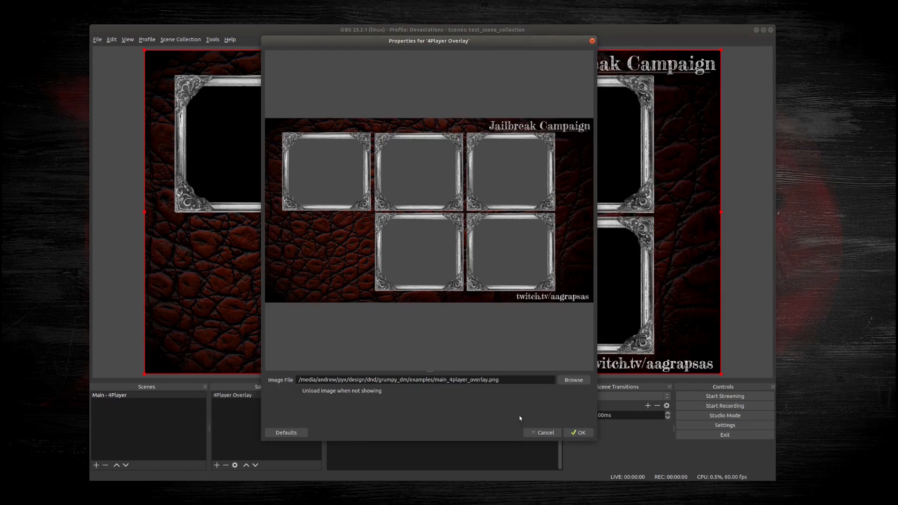
pyautogui.click(572, 433)
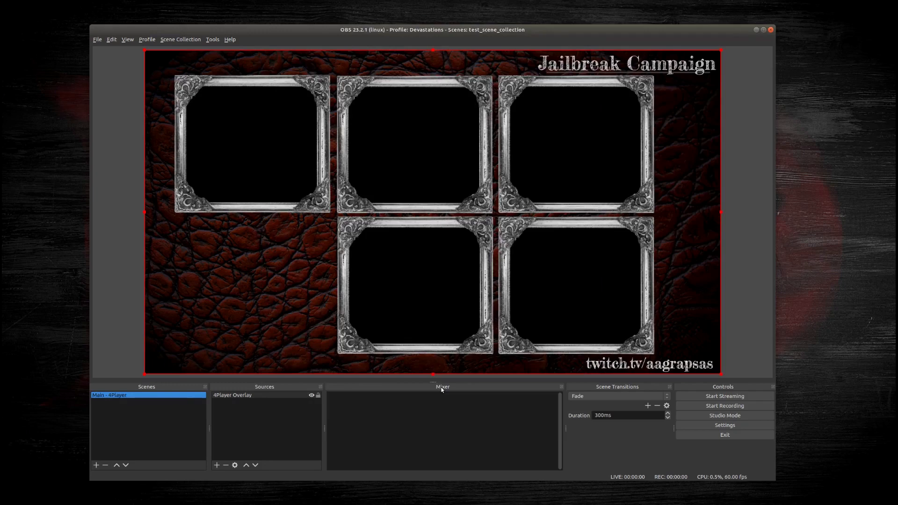
pyautogui.click(228, 136)
pyautogui.moveTo(447, 307)
pyautogui.mouseDown()
pyautogui.moveTo(357, 246)
pyautogui.moveTo(484, 293)
pyautogui.moveTo(445, 314)
pyautogui.mouseUp()
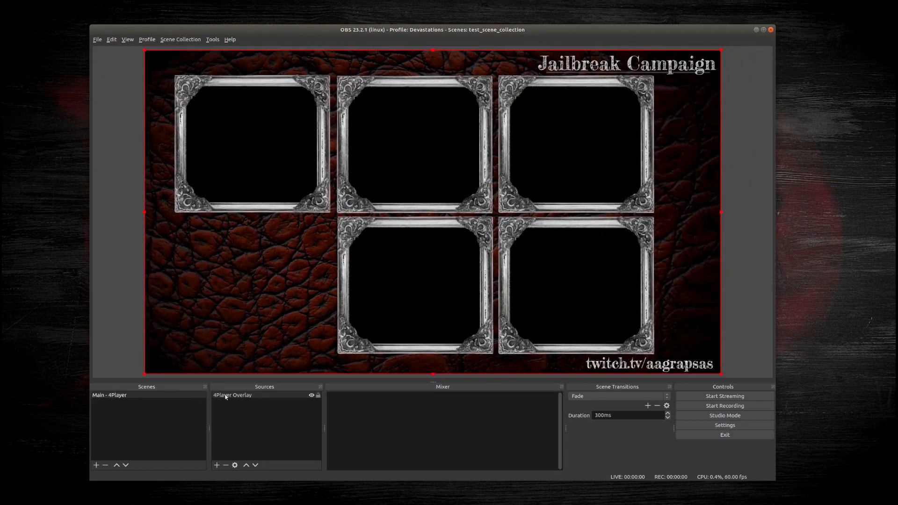
pyautogui.click(268, 458)
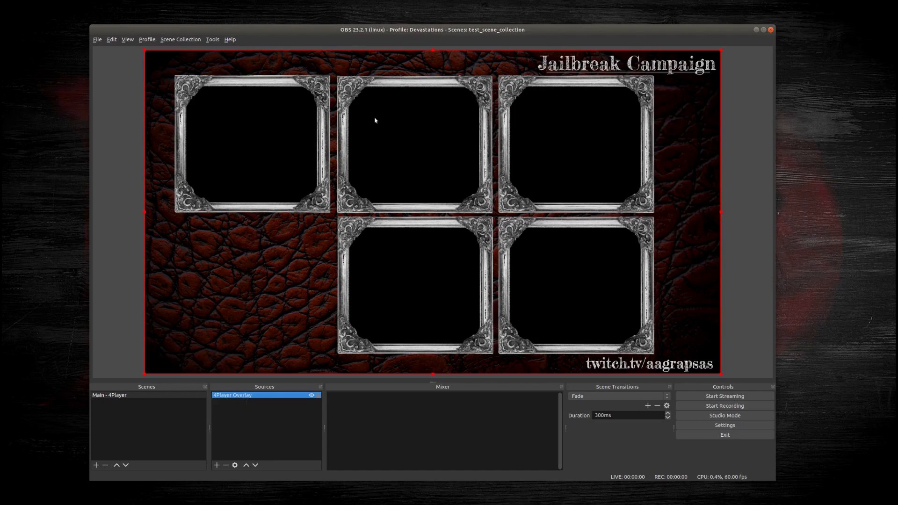
# Add a new Text (FreeType 2) source named "Name - Player1"
pyautogui.click(217, 465)
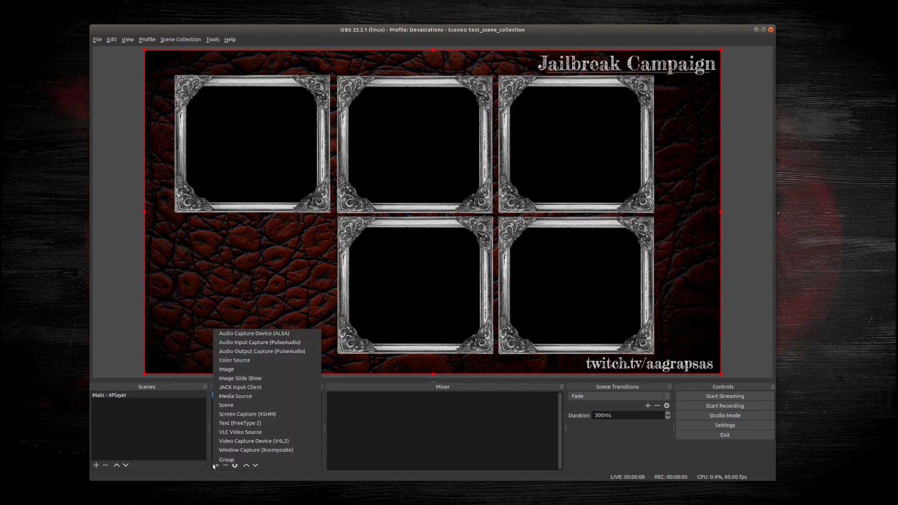
pyautogui.click(253, 424)
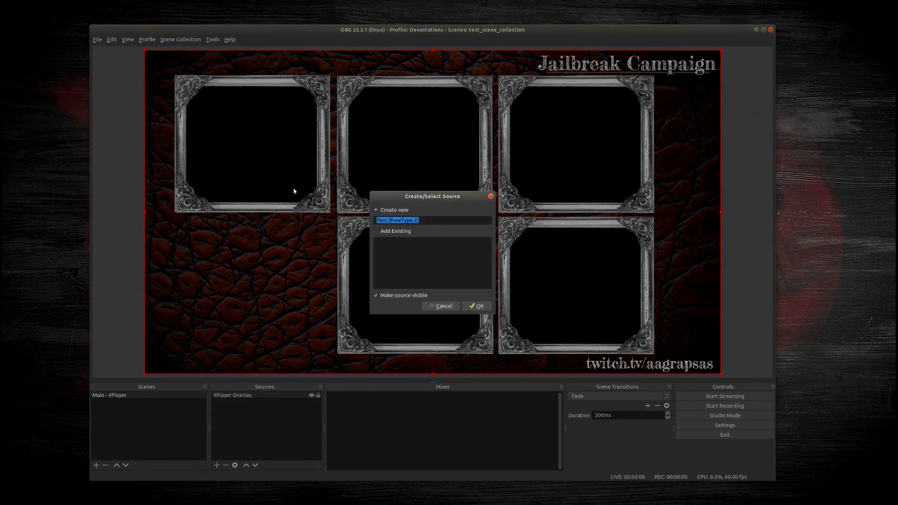
pyautogui.press('BackSpace')
pyautogui.write('Name - Player1')
pyautogui.click(477, 306)
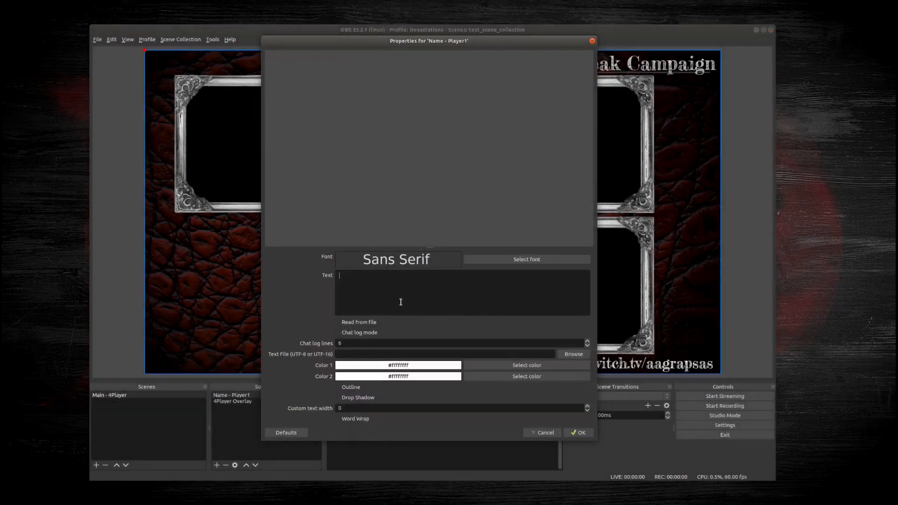
# Enter "Dhraax - Bard" as the text of the Name - Player1 source
pyautogui.write('Dhraa')
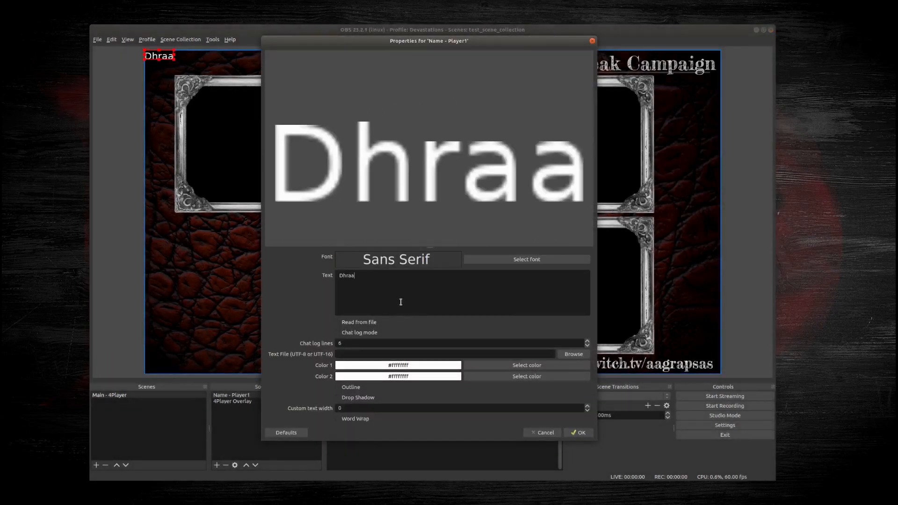
pyautogui.write('x - Bard')
pyautogui.press('BackSpace')
pyautogui.press('BackSpace')
pyautogui.press('BackSpace')
pyautogui.press('BackSpace')
pyautogui.write('Huy')
pyautogui.press('BackSpace')
pyautogui.press('BackSpace')
pyautogui.press('BackSpace')
pyautogui.write('Bard')
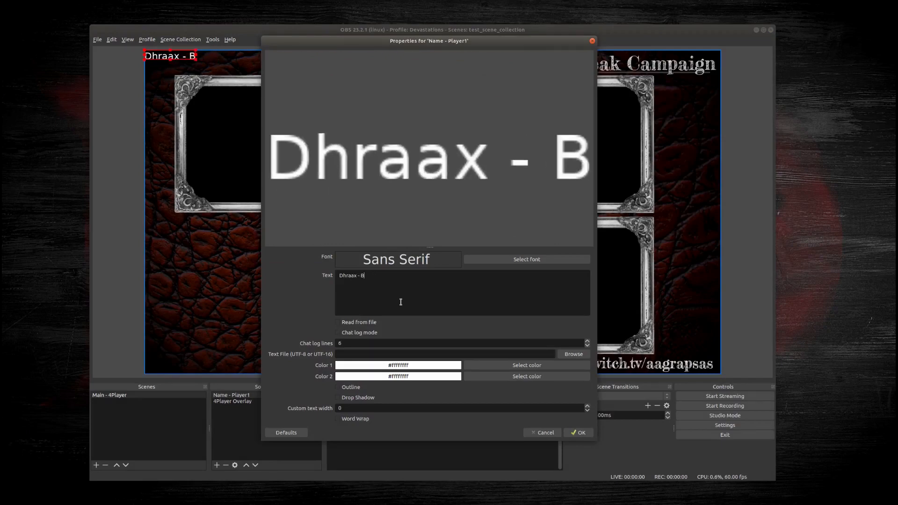
# Set the text's font to EB Garamond 12 All SC Bold
pyautogui.click(515, 257)
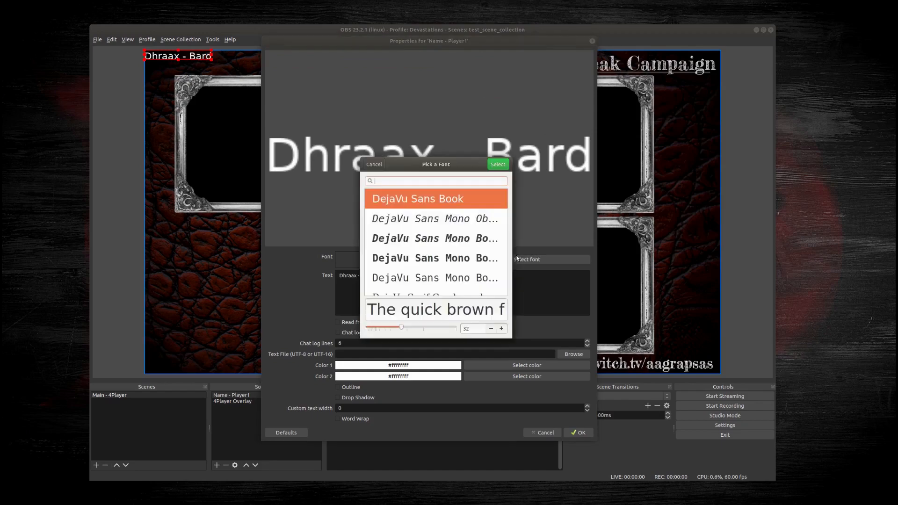
pyautogui.scroll(-8, 472, 247)
pyautogui.scroll(-1, 469, 248)
pyautogui.scroll(1, 470, 248)
pyautogui.scroll(-5, 472, 249)
pyautogui.click(423, 260)
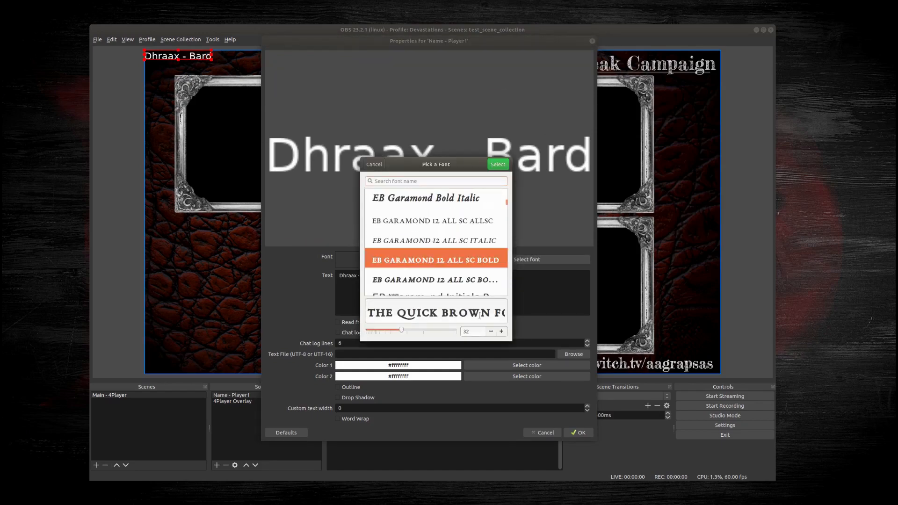
pyautogui.click(506, 165)
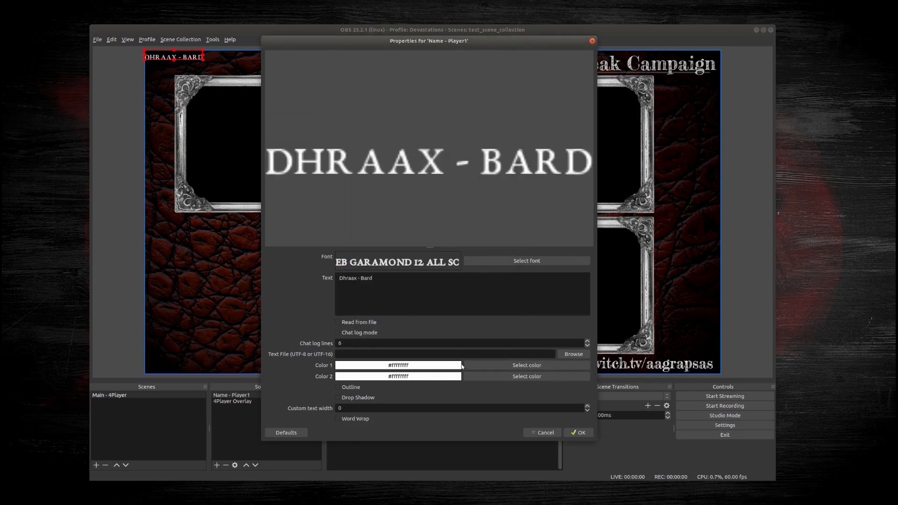
# Accept the text properties and place the name on the lower edge of the upper middle frame
pyautogui.click(582, 433)
pyautogui.moveTo(182, 58); pyautogui.dragTo(425, 210)
pyautogui.rightClick(427, 210)
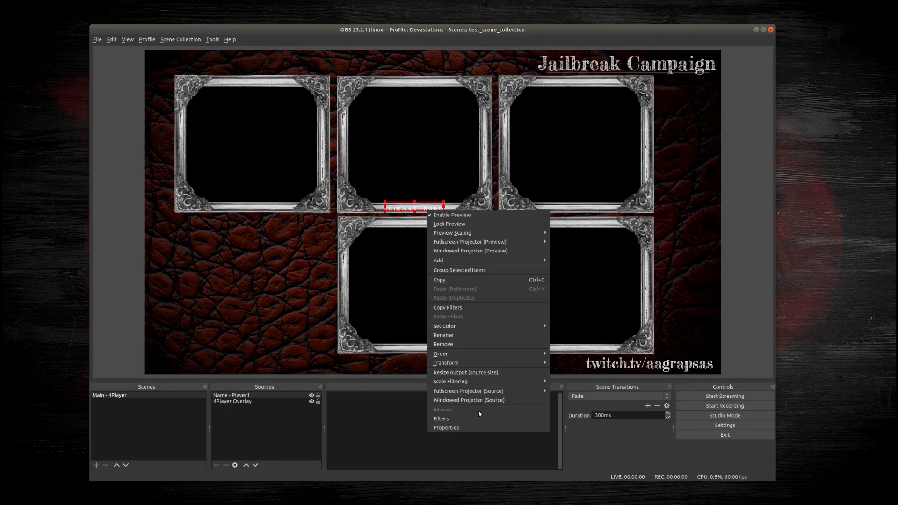
pyautogui.click(467, 419)
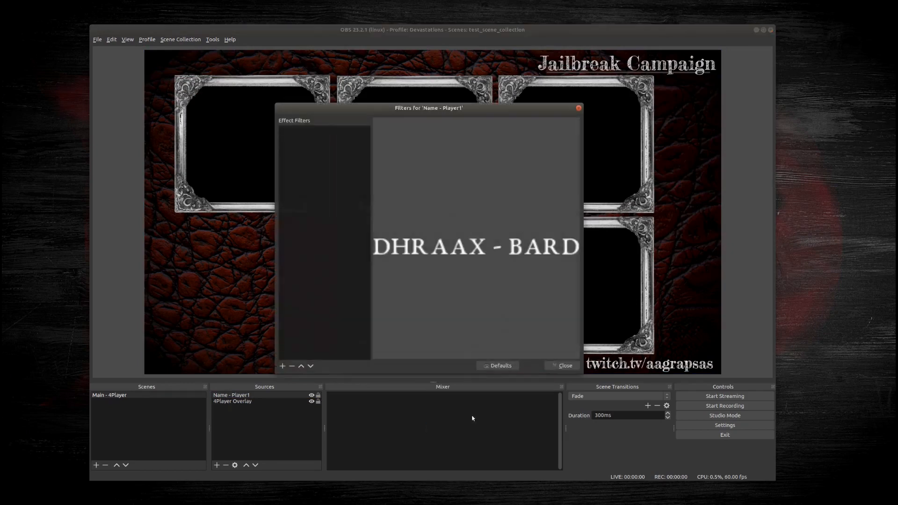
pyautogui.click(563, 365)
# Set both Color 1 and Color 2 of the Name - Player1 text to black
pyautogui.click(234, 466)
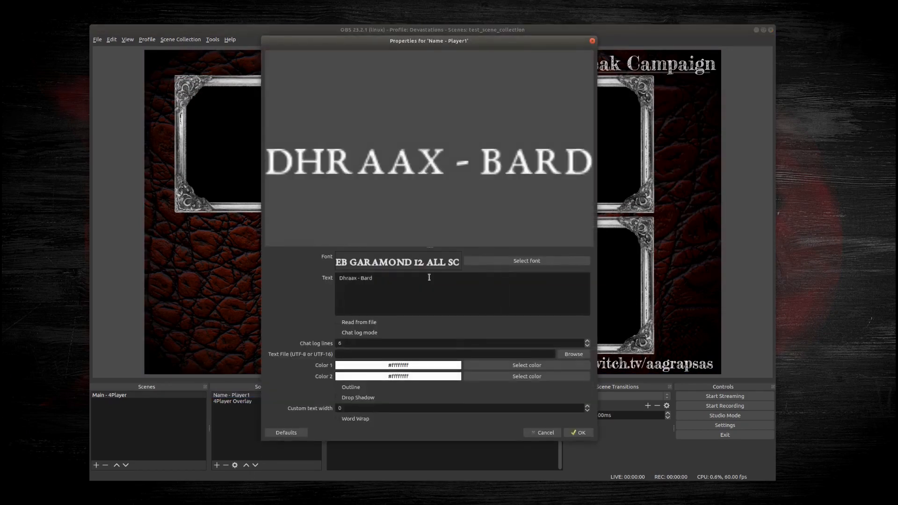
pyautogui.click(477, 366)
pyautogui.click(361, 262)
pyautogui.click(509, 205)
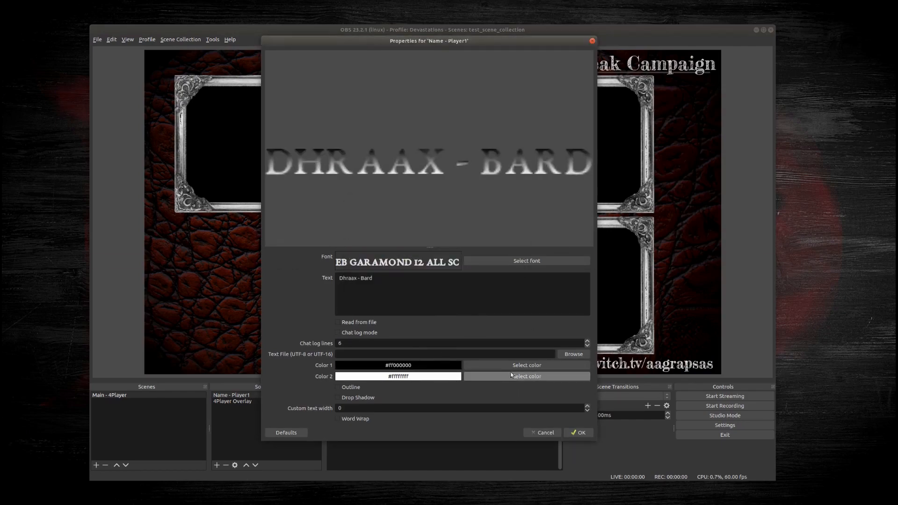
pyautogui.click(527, 376)
pyautogui.click(365, 263)
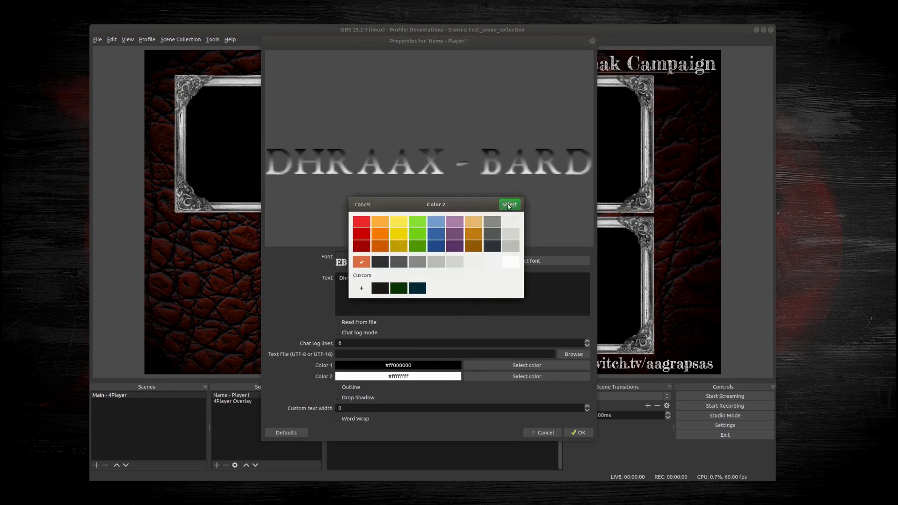
pyautogui.click(510, 204)
pyautogui.click(579, 432)
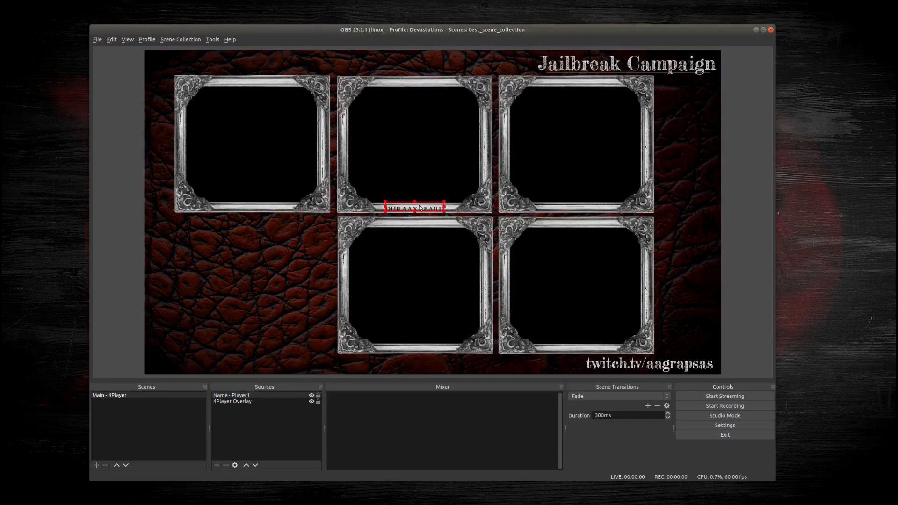
# Copy the Name - Player1 source and paste it into the scene as a reference
pyautogui.click(229, 350)
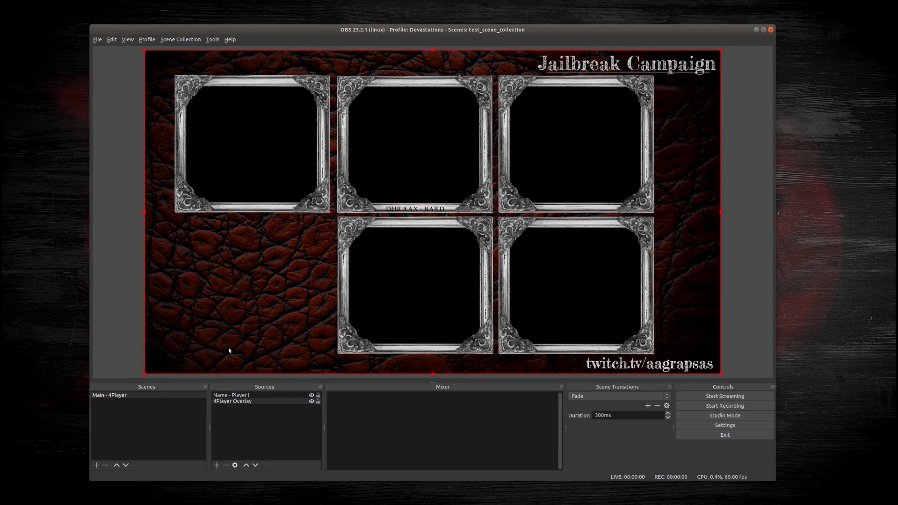
pyautogui.click(440, 205)
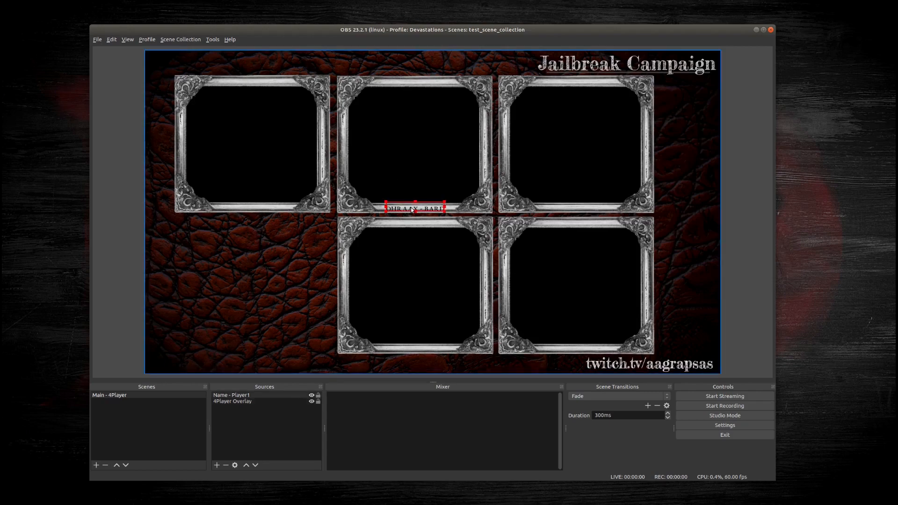
pyautogui.rightClick(241, 395)
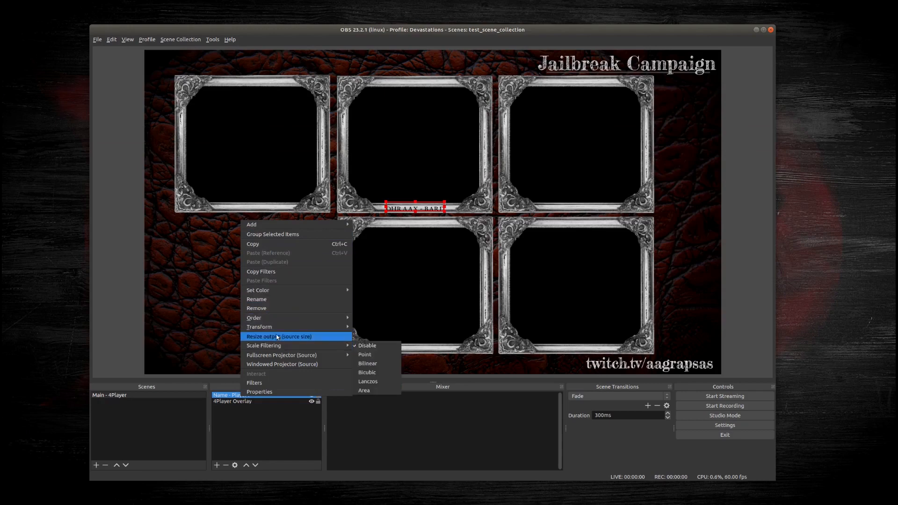
pyautogui.click(269, 244)
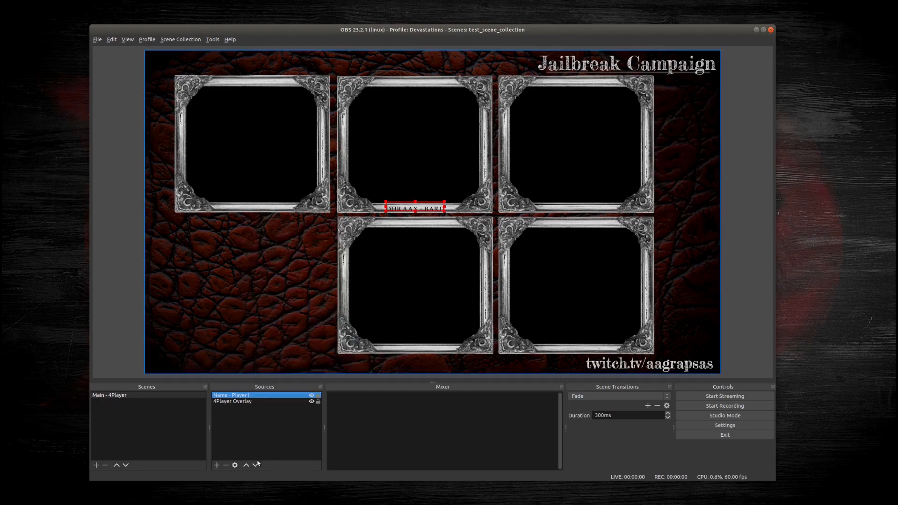
pyautogui.rightClick(259, 433)
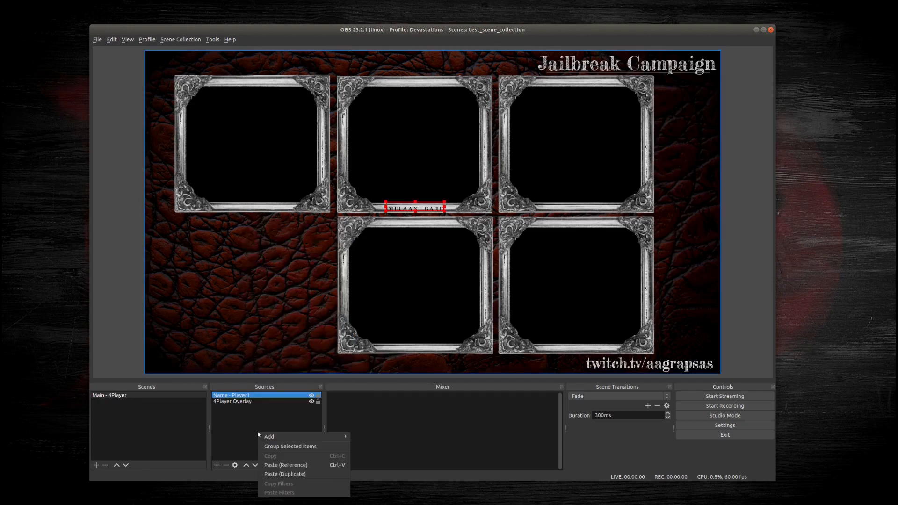
pyautogui.click(312, 465)
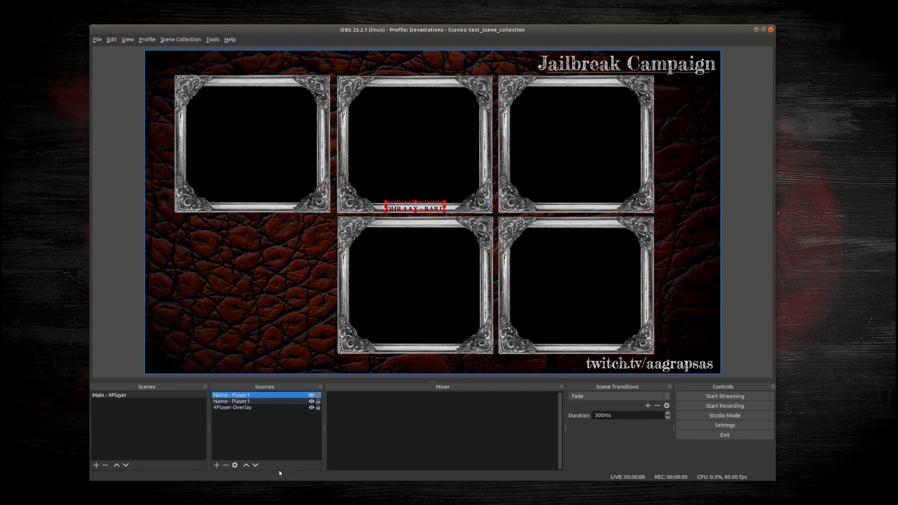
# Move one of the two overlapping name texts down onto the upper edge of the lower middle frame
pyautogui.click(251, 402)
pyautogui.moveTo(415, 207)
pyautogui.mouseDown()
pyautogui.moveTo(385, 211)
pyautogui.moveTo(411, 224)
pyautogui.mouseUp()
pyautogui.moveTo(421, 223); pyautogui.dragTo(423, 223)
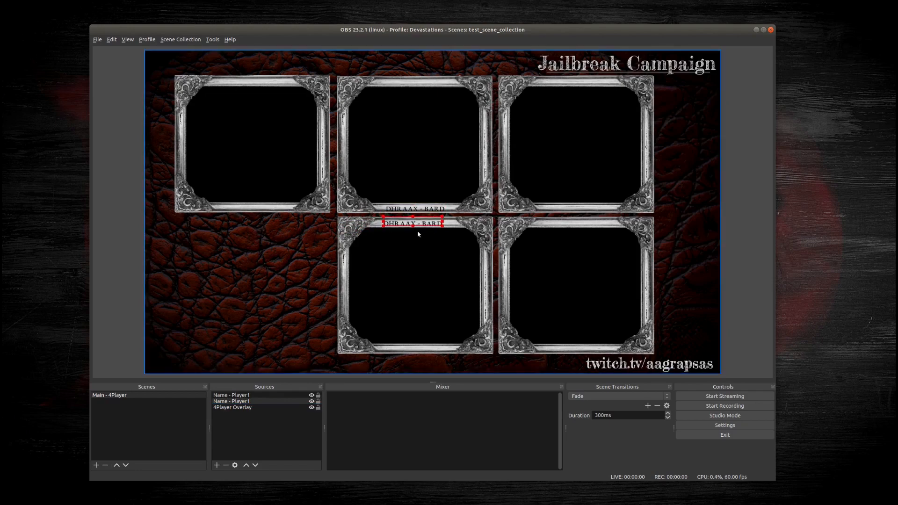
# Change the lower name label's text to "Ithix - Bard"
pyautogui.rightClick(427, 223)
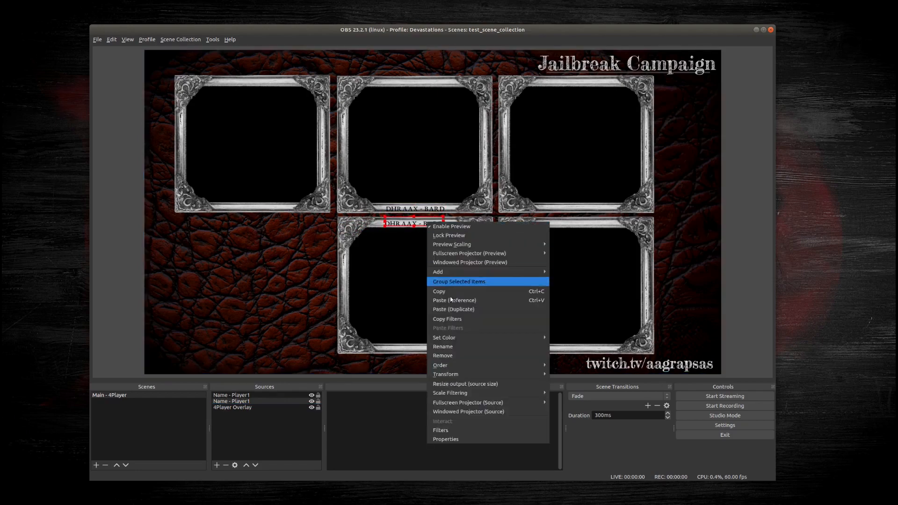
pyautogui.click(447, 439)
pyautogui.doubleClick(346, 279)
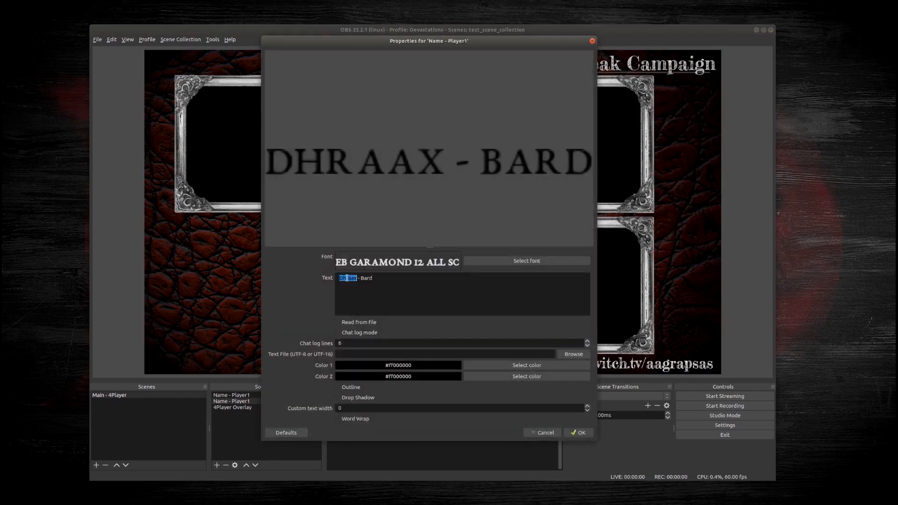
pyautogui.write('Ithix')
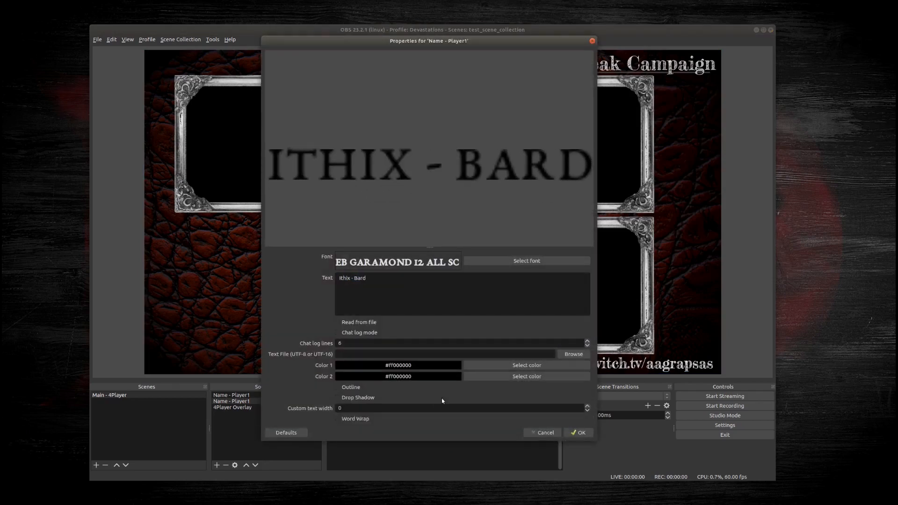
pyautogui.click(585, 432)
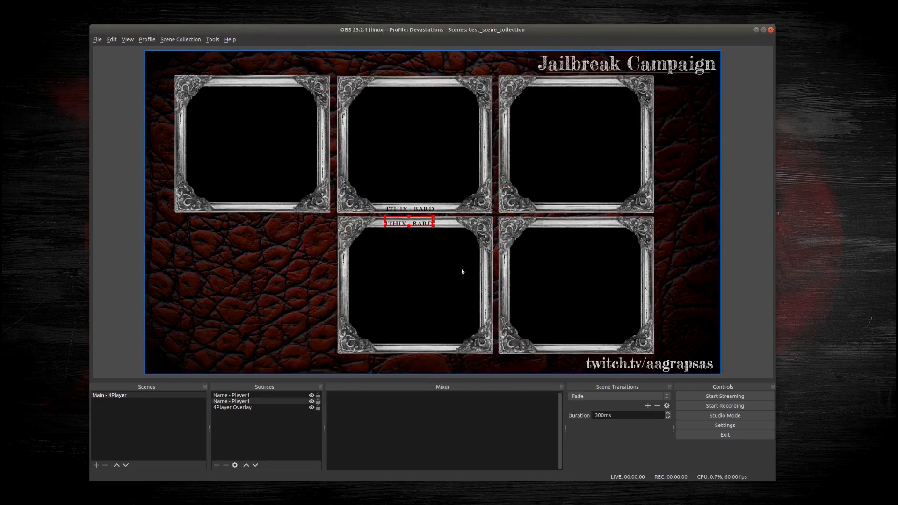
# Remove the referenced copy of Name - Player1 that sits on the lower middle frame
pyautogui.rightClick(414, 226)
pyautogui.click(405, 330)
pyautogui.click(244, 403)
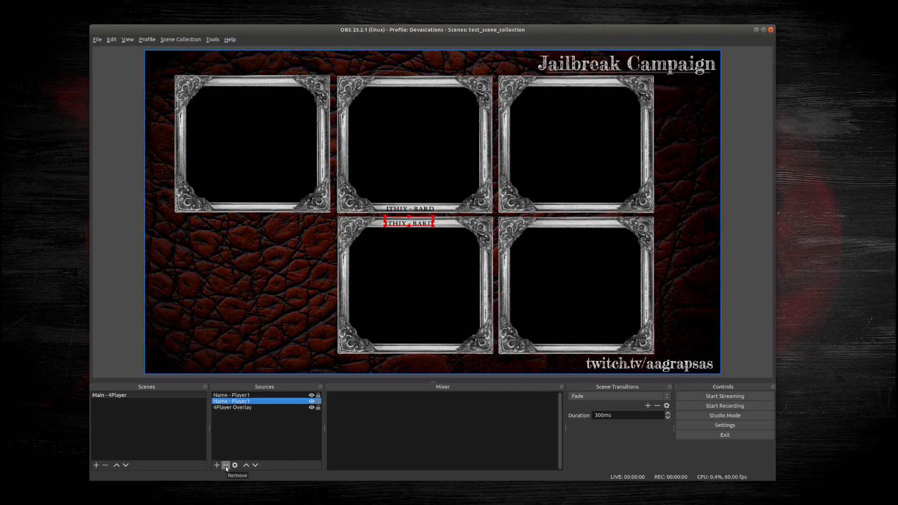
pyautogui.click(225, 465)
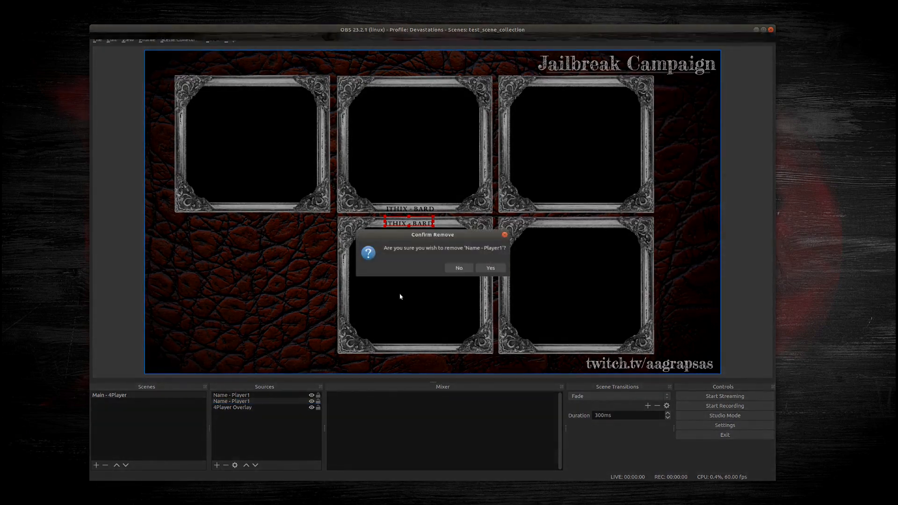
pyautogui.click(487, 268)
# Copy the Name - Player1 source and paste it into the scene as a duplicate
pyautogui.rightClick(252, 396)
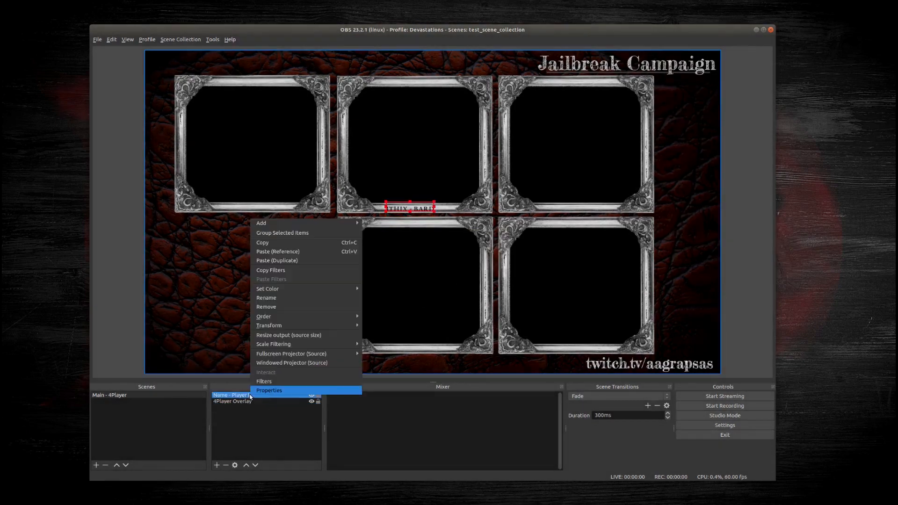
pyautogui.click(272, 244)
pyautogui.rightClick(253, 416)
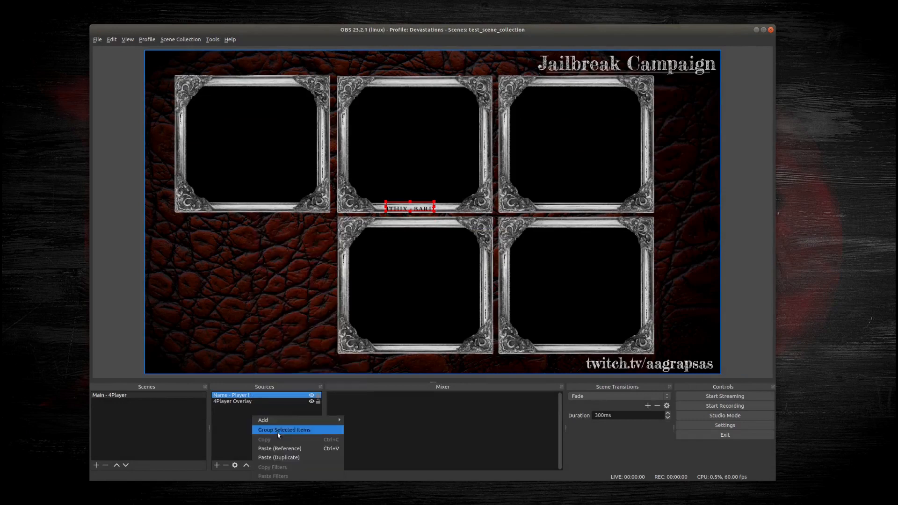
pyautogui.click(283, 457)
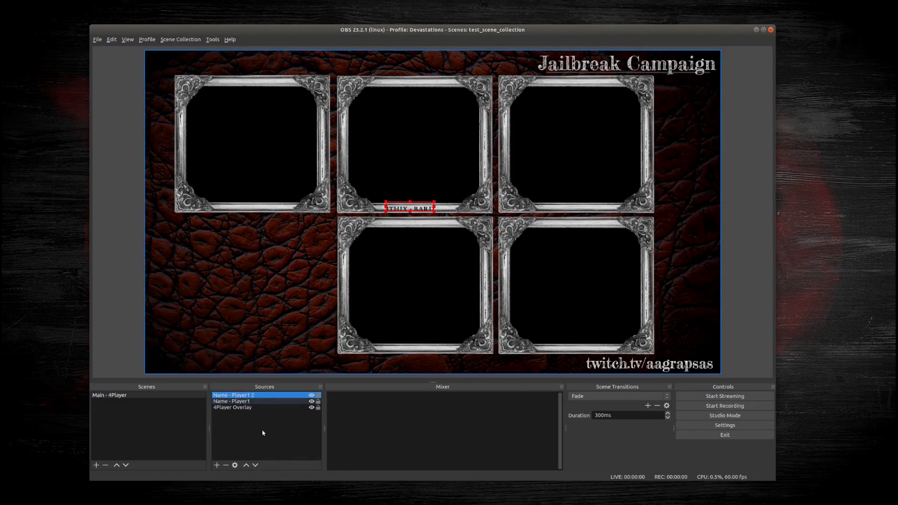
# Rename the duplicated name source as "Name - DM"
pyautogui.rightClick(251, 396)
pyautogui.click(278, 303)
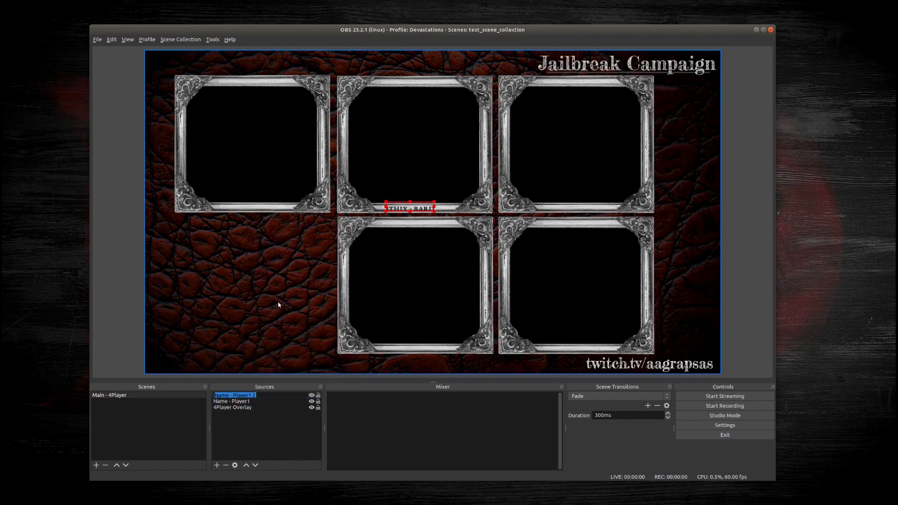
pyautogui.write('Name - DM')
pyautogui.press('Return')
# Place the Name - DM label on the lower edge of the upper left frame and set its text to "Dungeon Master"
pyautogui.moveTo(399, 210); pyautogui.dragTo(240, 210)
pyautogui.rightClick(240, 210)
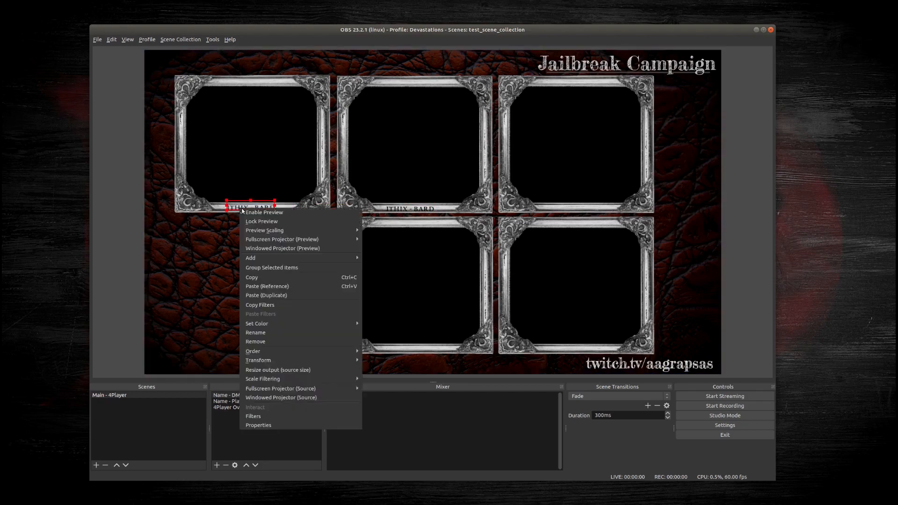
pyautogui.click(251, 424)
pyautogui.hotkey('ctrl', 'a')
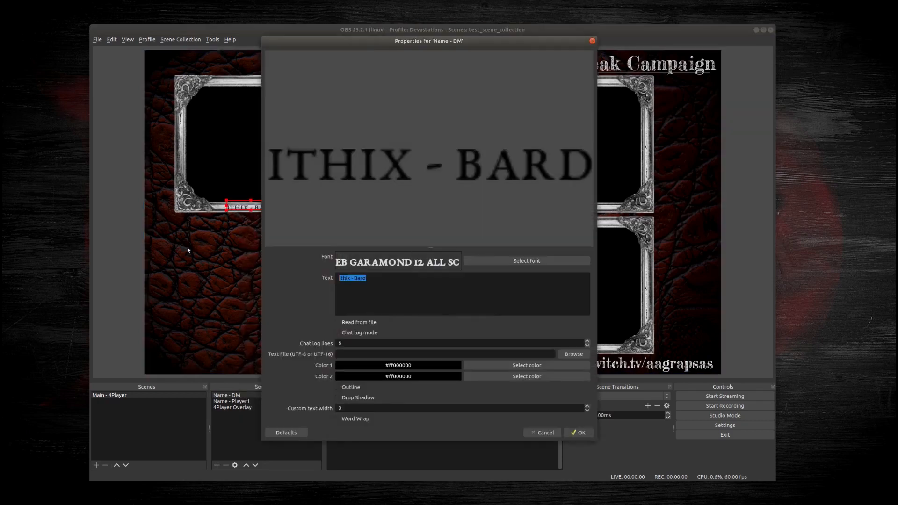
pyautogui.write('Dungeon Master')
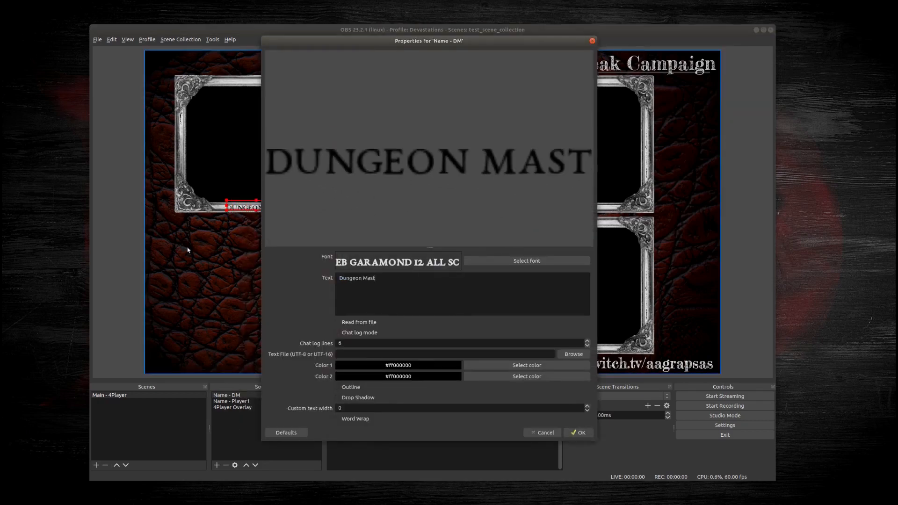
pyautogui.click(579, 432)
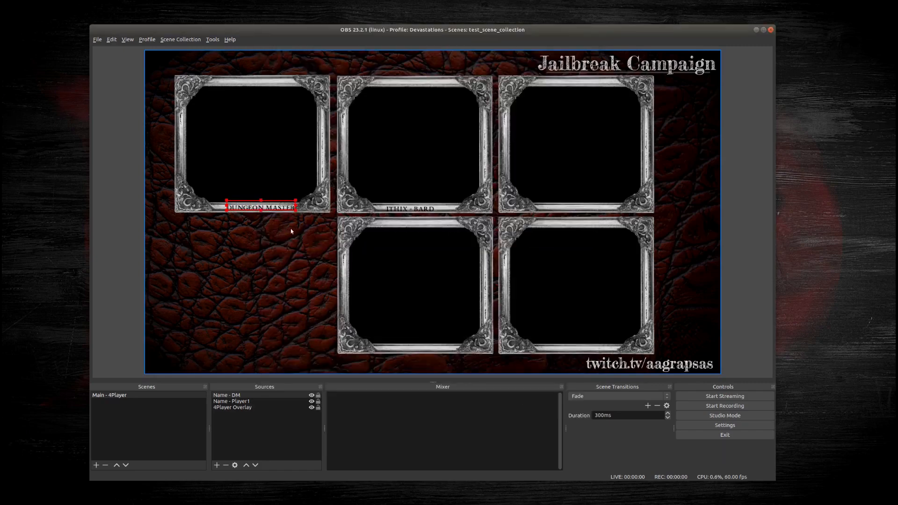
# Centre the Dungeon Master label on its frame edge and nudge the Ithix - Bard label slightly upward
pyautogui.moveTo(282, 210); pyautogui.dragTo(273, 209)
pyautogui.click(292, 351)
pyautogui.moveTo(412, 209); pyautogui.dragTo(412, 207)
pyautogui.click(263, 292)
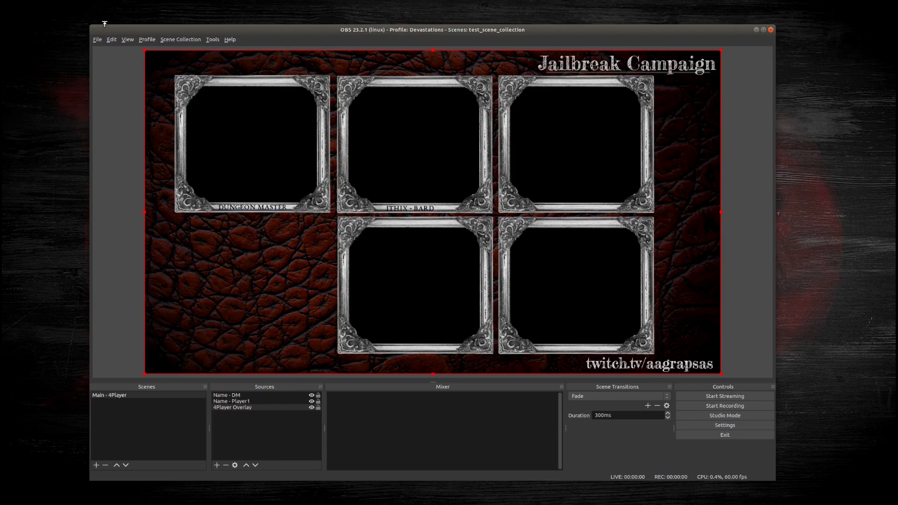
# Shrink the OBS window and tile it on the right half of the screen beside the browser
pyautogui.moveTo(94, 28); pyautogui.dragTo(307, 32)
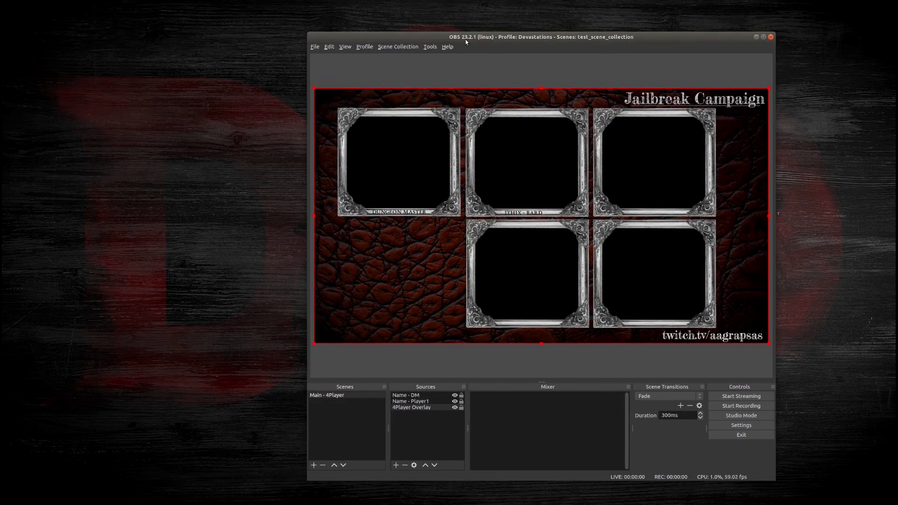
pyautogui.press('super+Right')
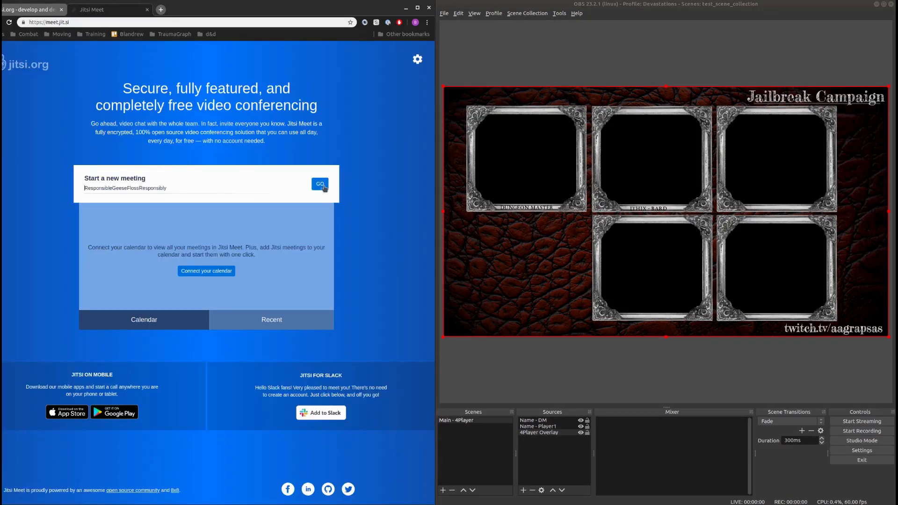
# In the browser, start the Jitsi meeting ResponsibleGeeseFlossResponsibly and join it again from a new tab
pyautogui.click(323, 186)
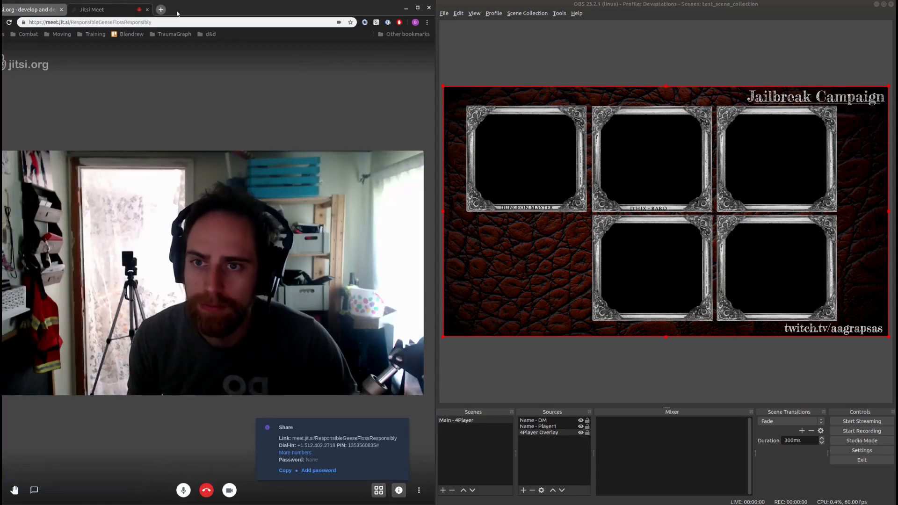
pyautogui.click(161, 10)
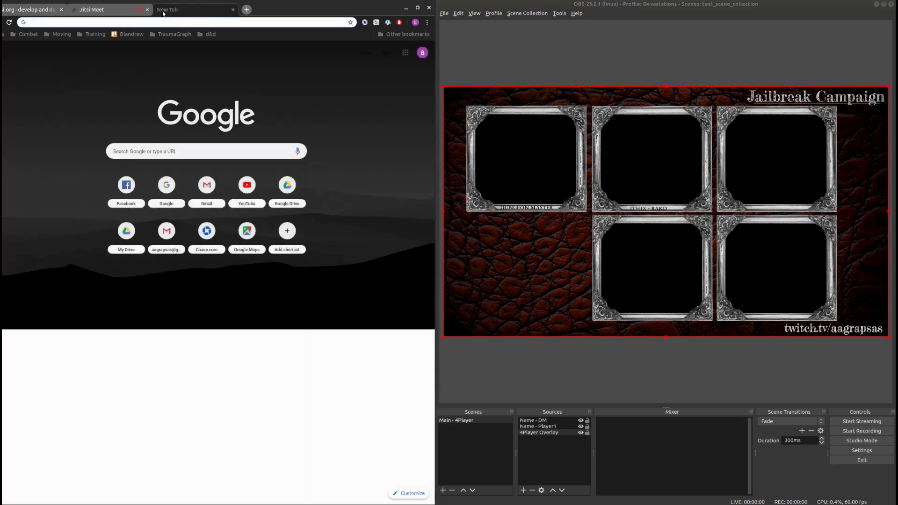
pyautogui.write('https://meet.jit.si/ResponsibleGeeseFlossResponsibly')
pyautogui.press('Return')
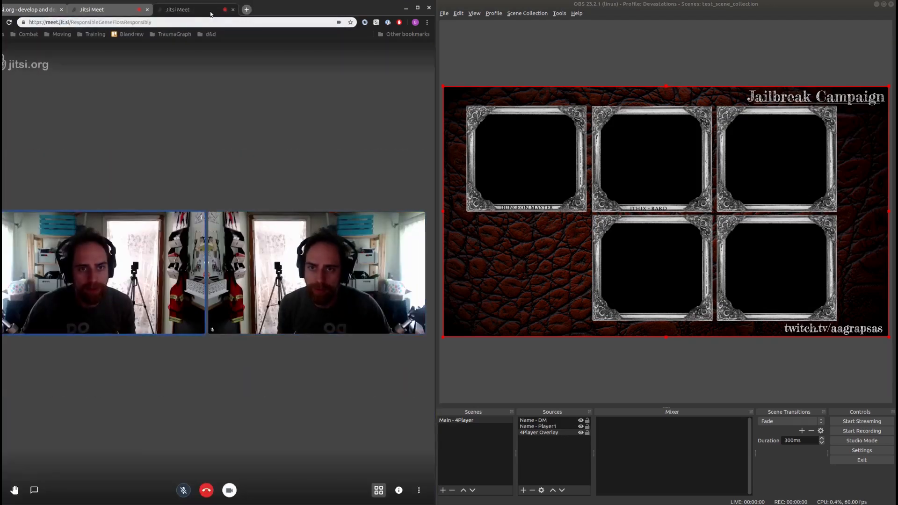
# Join the same Jitsi meeting from additional browser tabs until five participants fill the tile view
pyautogui.click(246, 9)
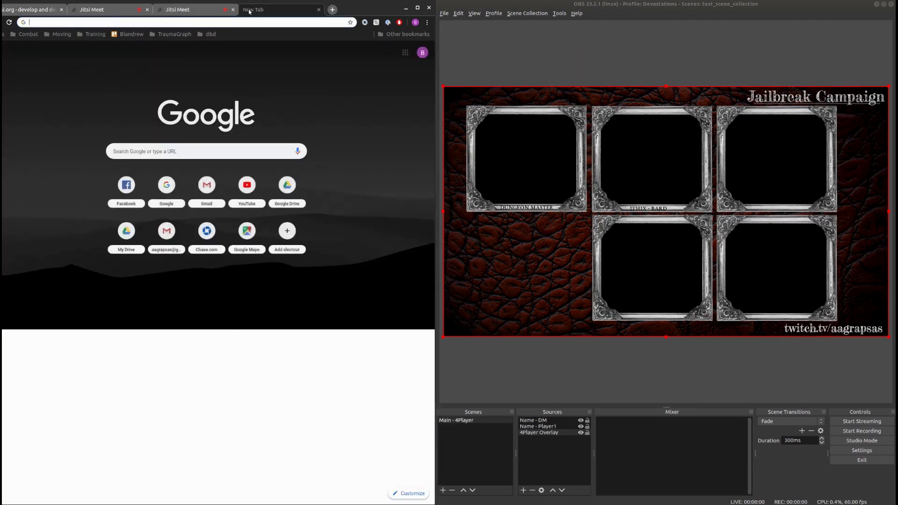
pyautogui.write('https://meet.jit.si/ResponsibleGeeseFlossResponsibly')
pyautogui.press('Return')
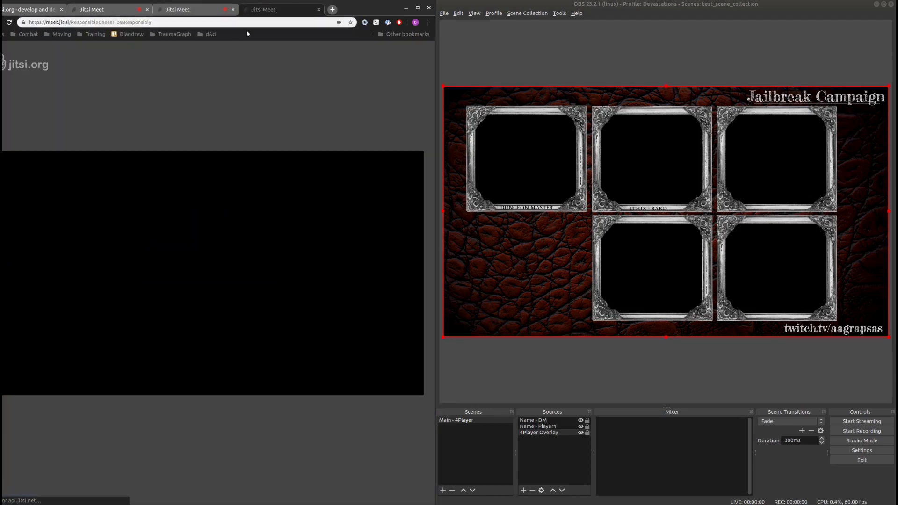
pyautogui.moveTo(202, 159)
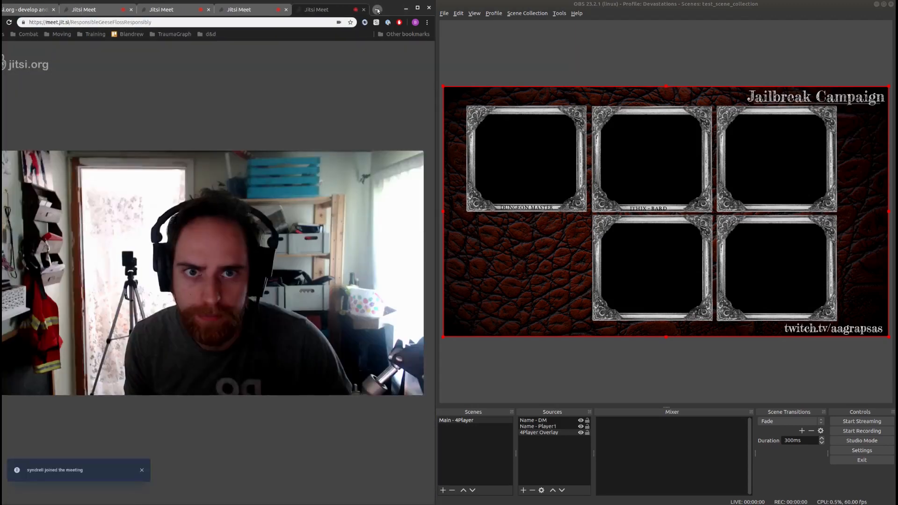
pyautogui.click(378, 10)
pyautogui.write('https://meet.jit.si/ResponsibleGeeseFlossResponsibly')
pyautogui.press('Return')
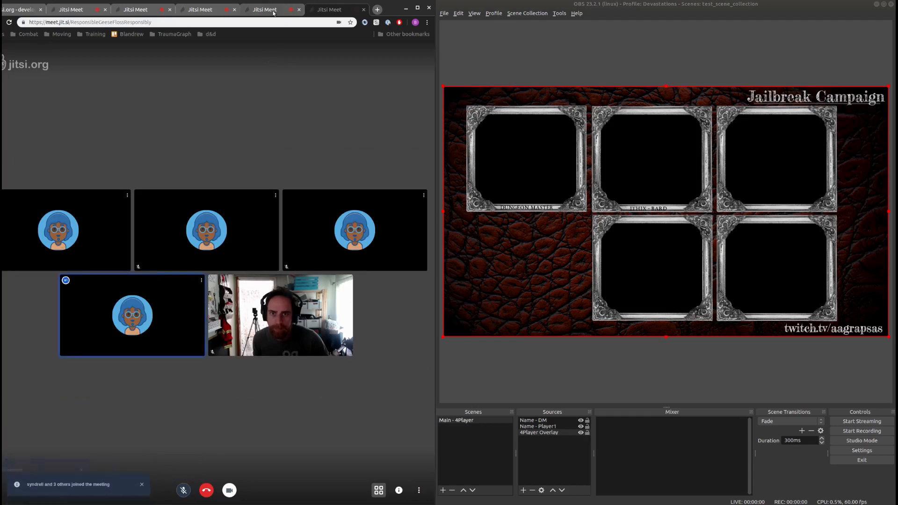
# Mute the microphone in the newly joined meeting tabs and return to the first Jitsi Meet tab
pyautogui.click(182, 491)
pyautogui.click(181, 491)
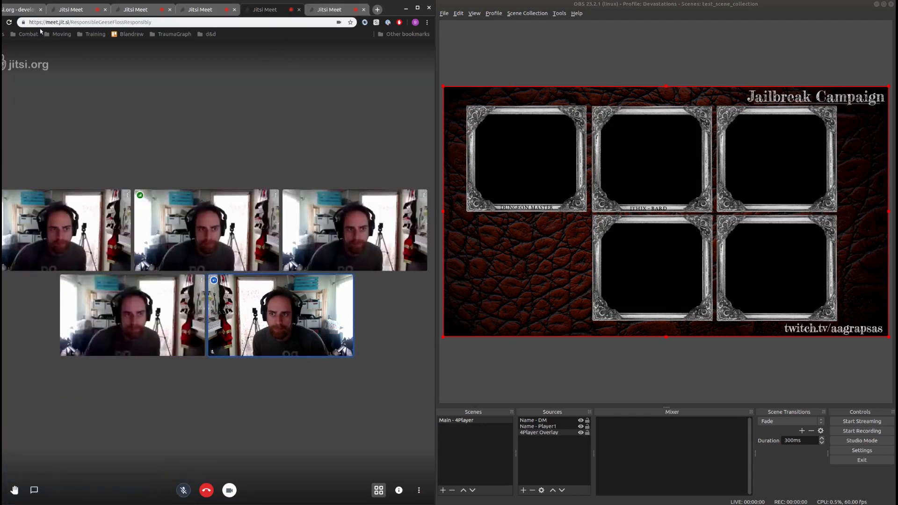
pyautogui.click(77, 13)
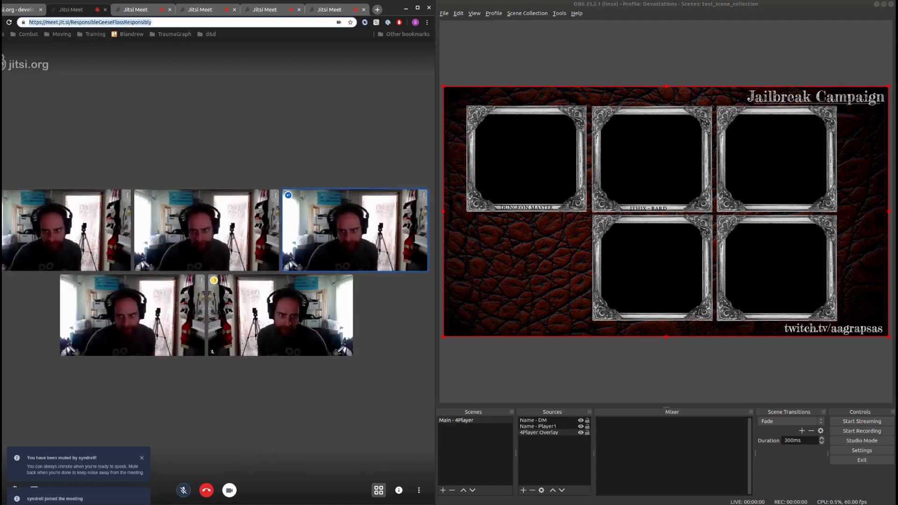
# In OBS, add a Window Capture (Xcomposite) source named "Capture - Chrome - PL1"
pyautogui.click(596, 4)
pyautogui.click(565, 464)
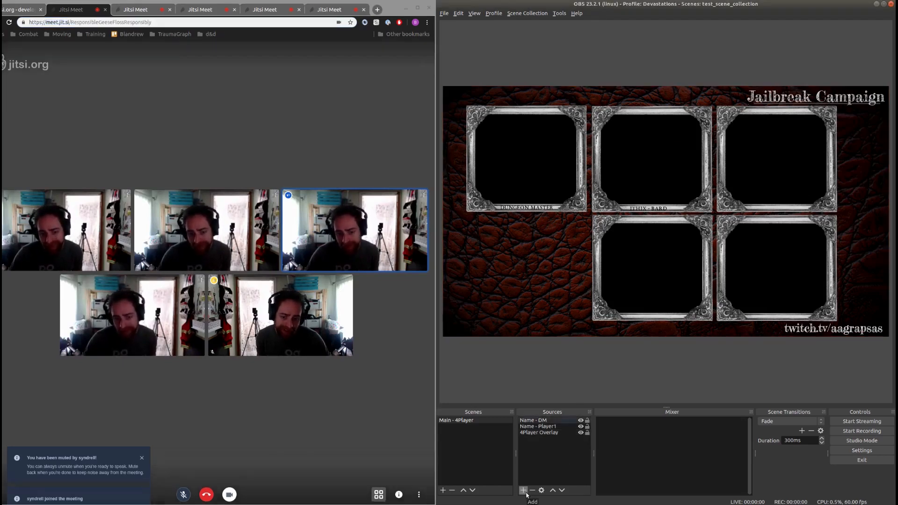
pyautogui.click(524, 490)
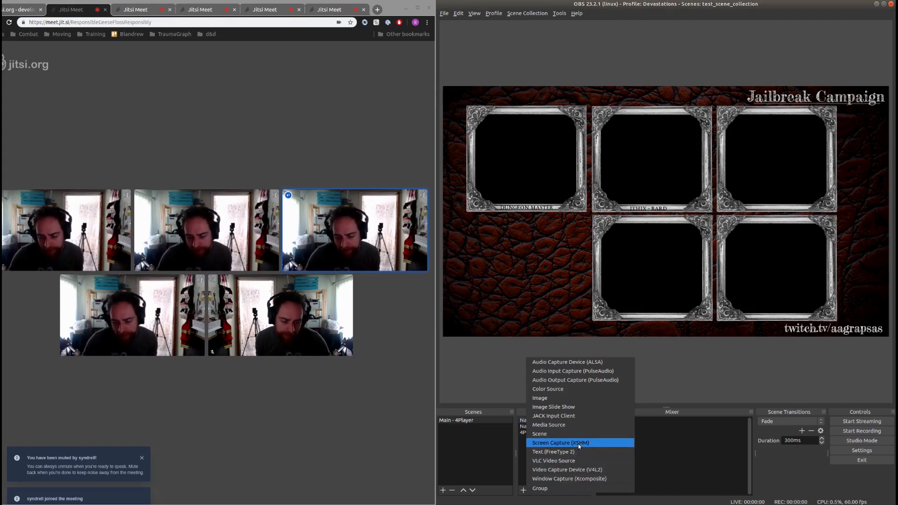
pyautogui.click(564, 479)
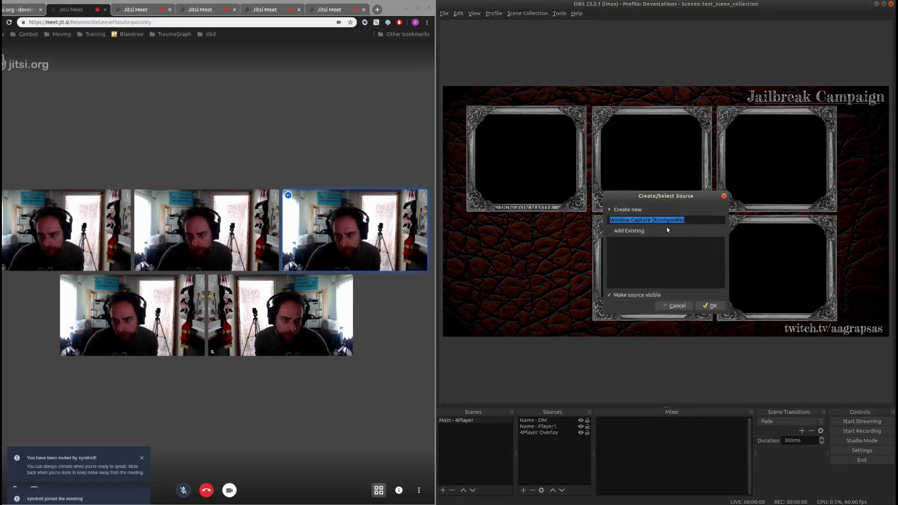
pyautogui.moveTo(697, 218); pyautogui.dragTo(499, 180)
pyautogui.write('Capture ')
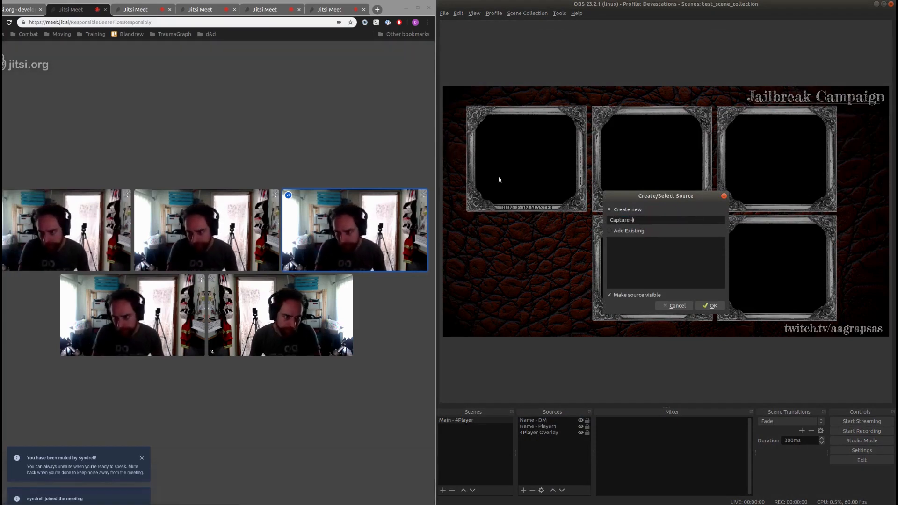
pyautogui.write('- Chrome - PL1')
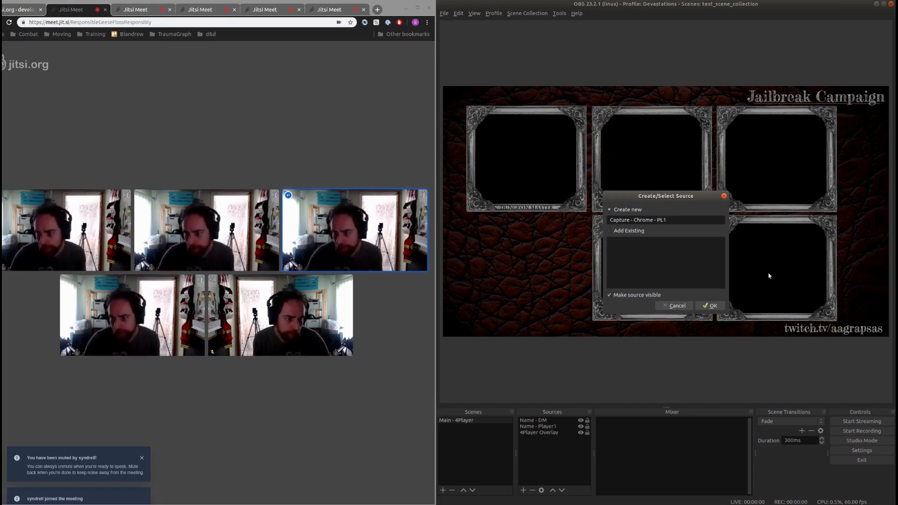
pyautogui.click(710, 305)
# Try setting the captured window to Jitsi Meet - Google Chrome, then cancel the capture properties
pyautogui.click(591, 279)
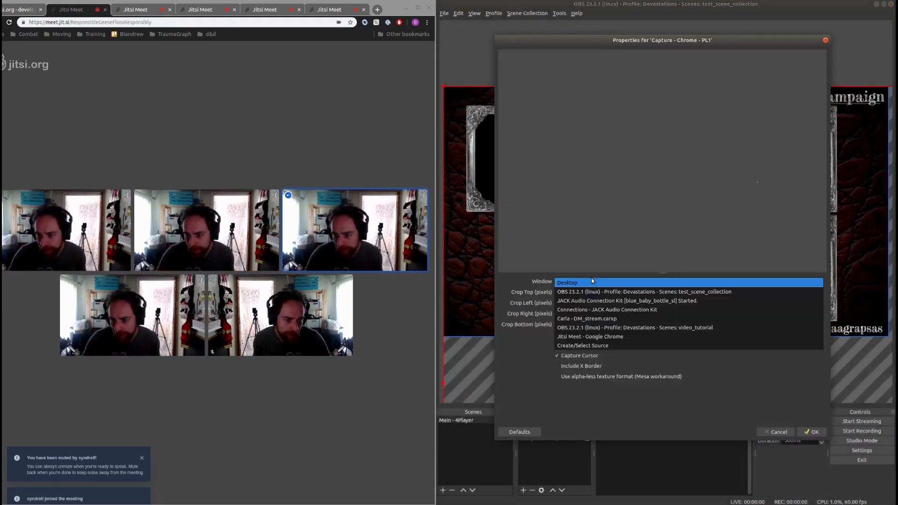
pyautogui.click(603, 337)
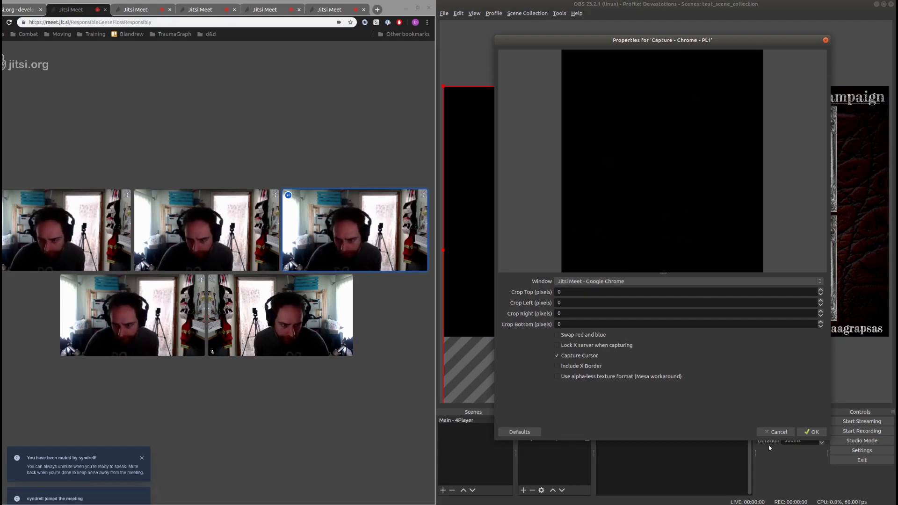
pyautogui.click(774, 431)
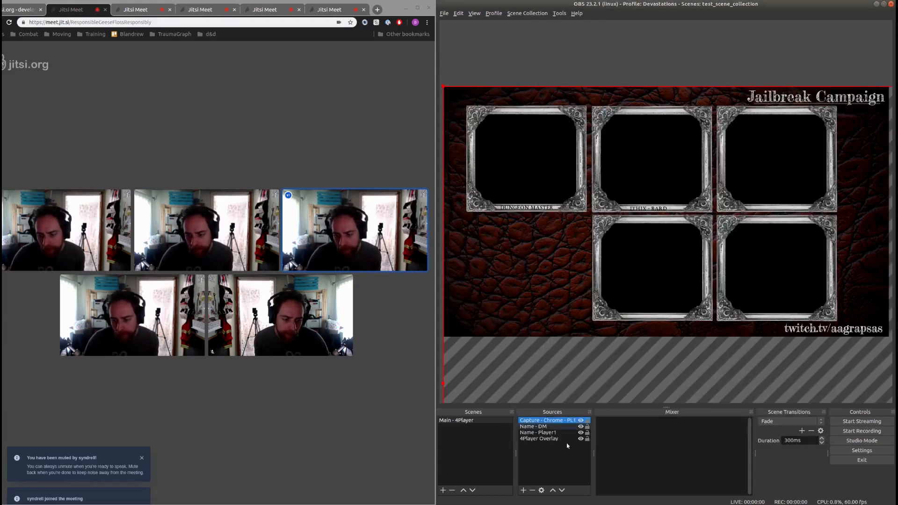
# Replace the "Capture - Chrome - PL1" source with a Screen Capture (XSHM) source named "Capture - PL1" that does not capture the cursor
pyautogui.click(532, 490)
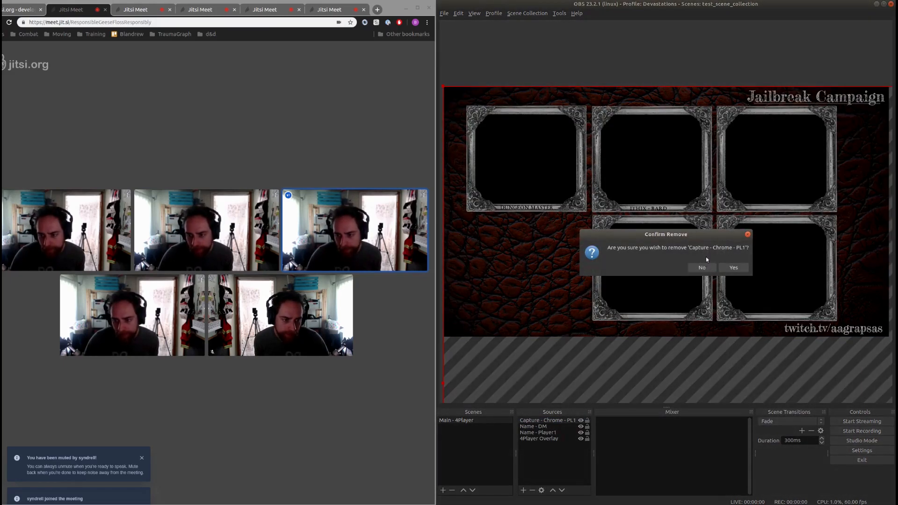
pyautogui.click(733, 268)
pyautogui.click(524, 491)
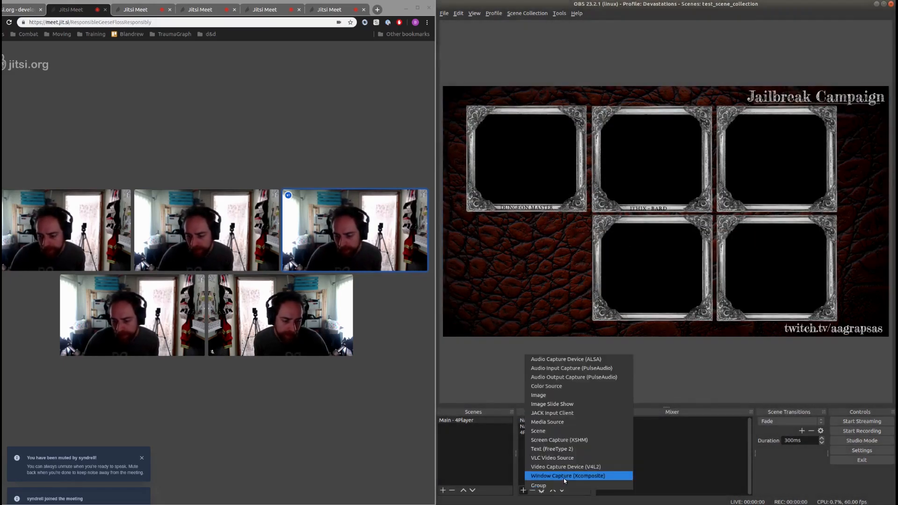
pyautogui.click(576, 440)
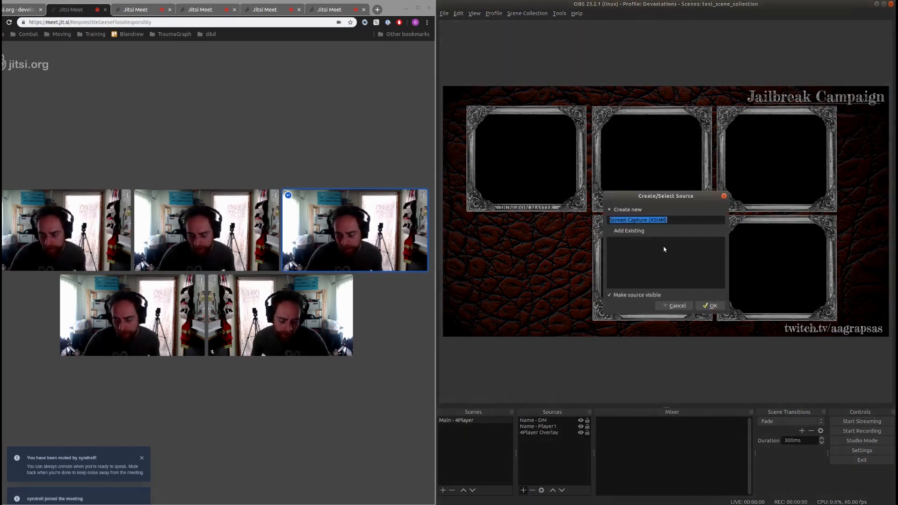
pyautogui.write('Capt')
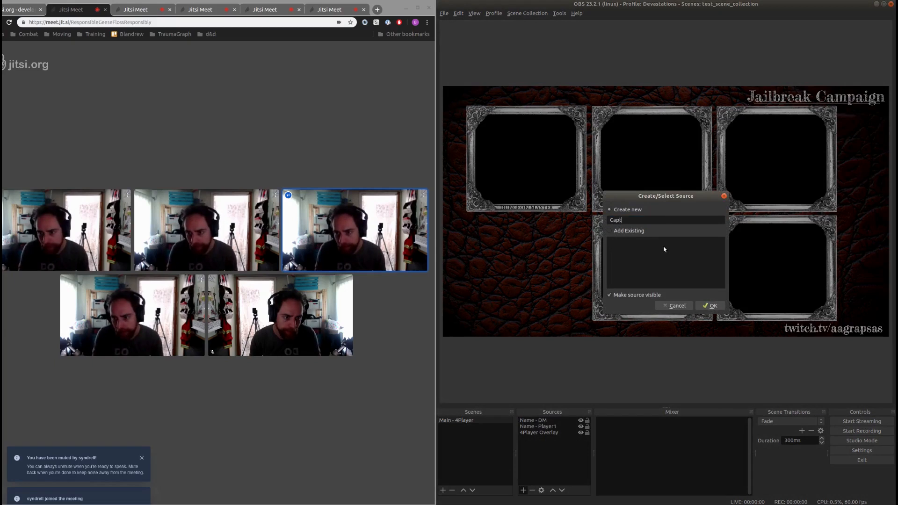
pyautogui.write('ure - PL1')
pyautogui.click(710, 306)
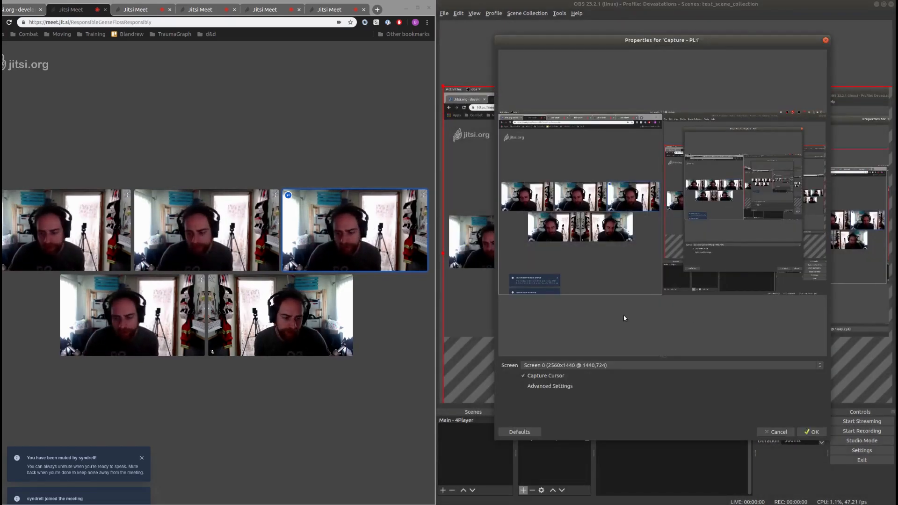
pyautogui.click(546, 377)
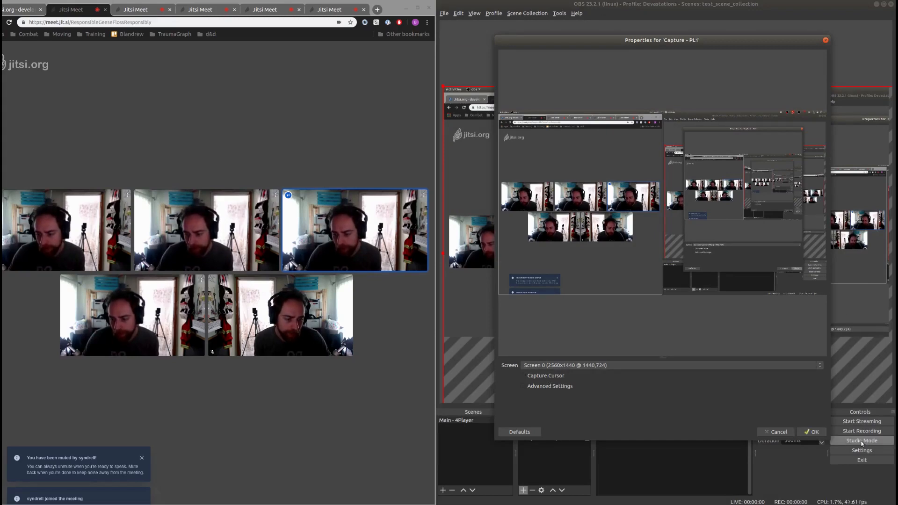
pyautogui.click(814, 431)
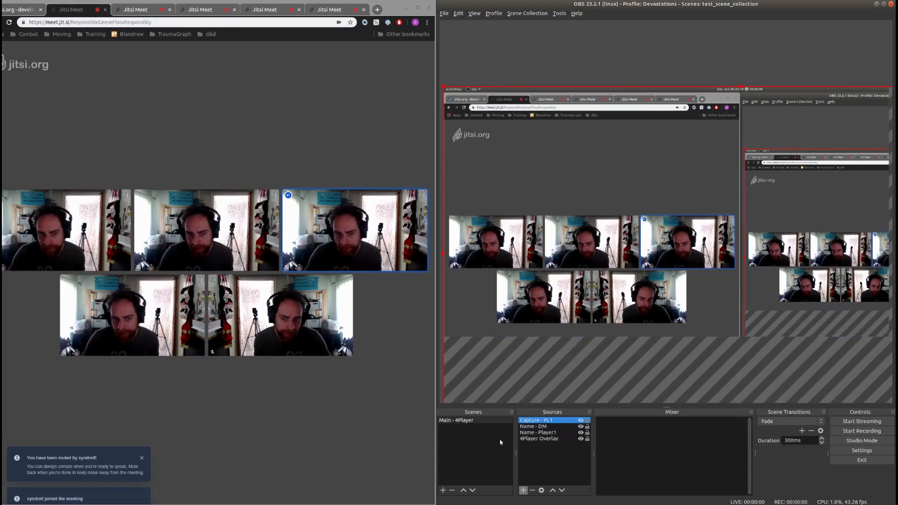
# Add a Crop/Pad filter to the "Capture - PL1" source and move the filters window aside to uncover the scene preview
pyautogui.rightClick(544, 422)
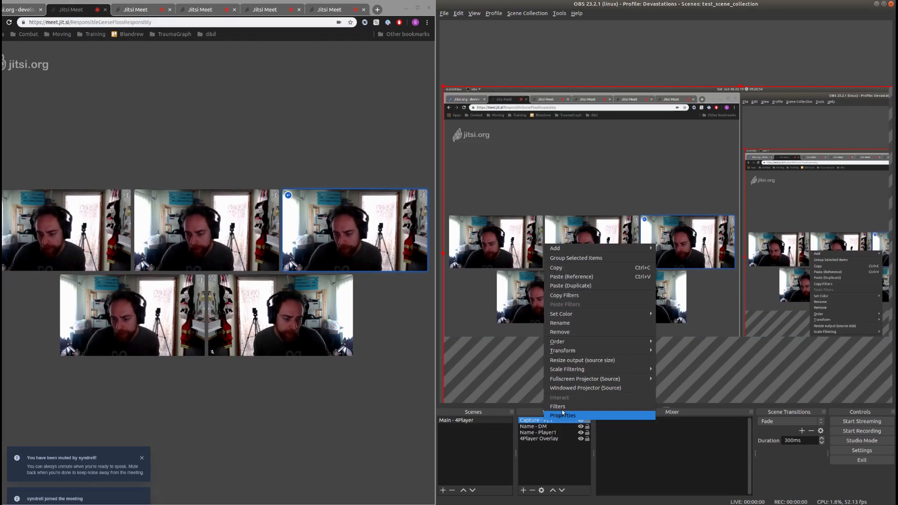
pyautogui.click(559, 406)
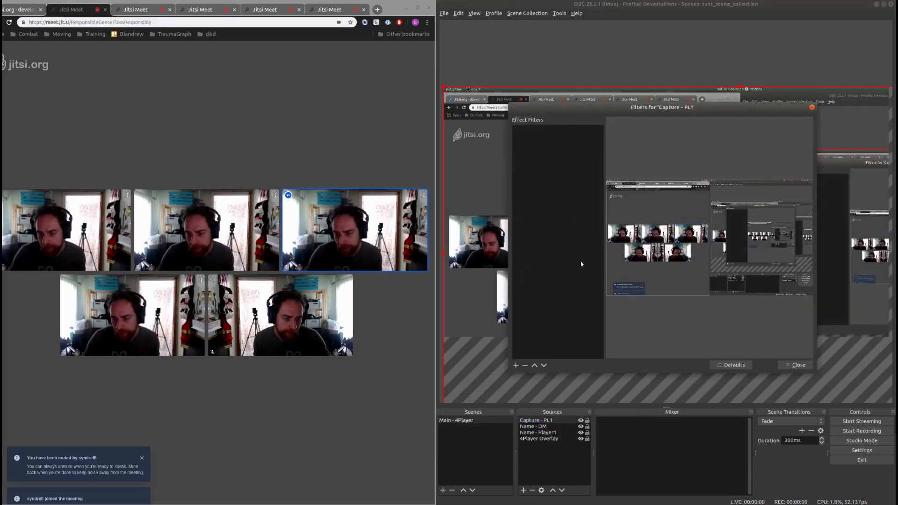
pyautogui.click(516, 365)
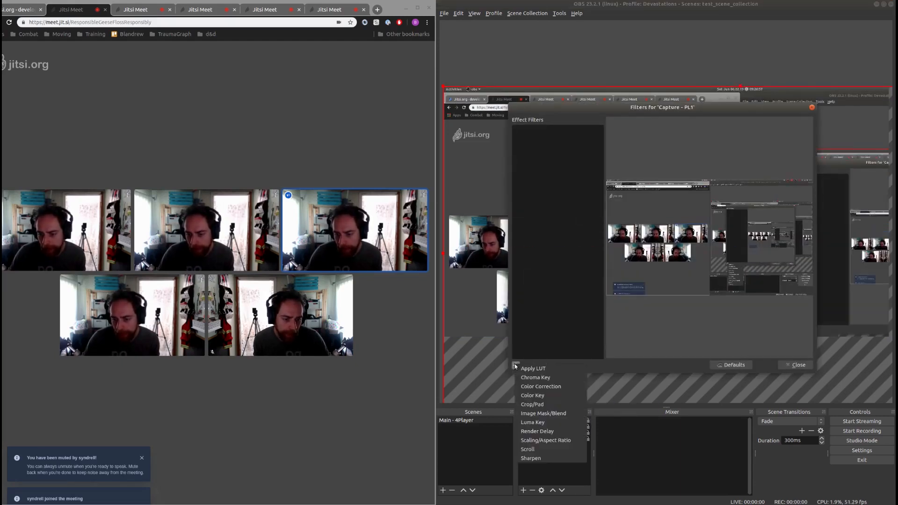
pyautogui.click(538, 404)
pyautogui.click(683, 253)
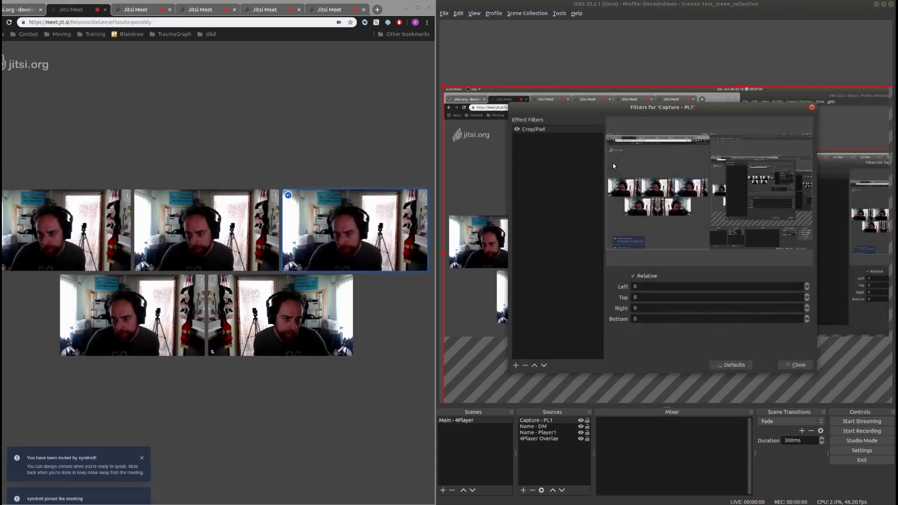
pyautogui.moveTo(611, 105); pyautogui.dragTo(440, 104)
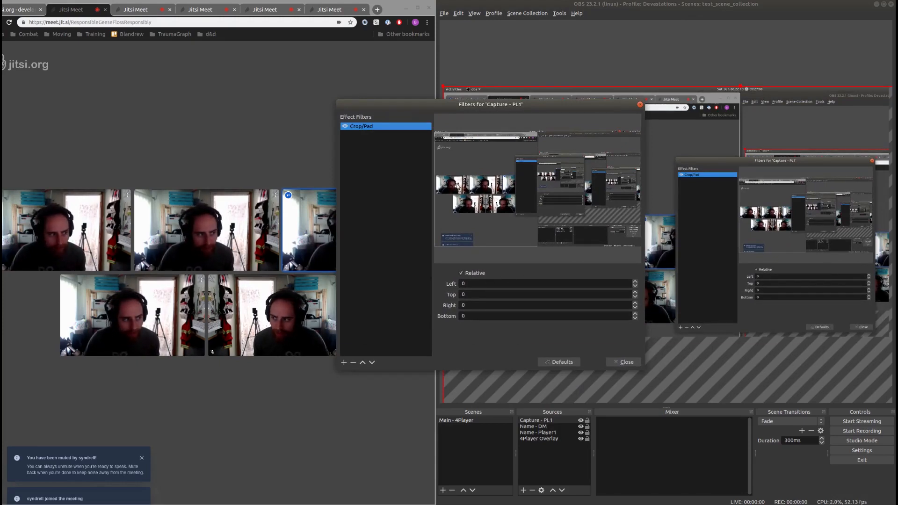
# Set the top crop of the "Capture - PL1" Crop/Pad filter to 550
pyautogui.doubleClick(475, 284)
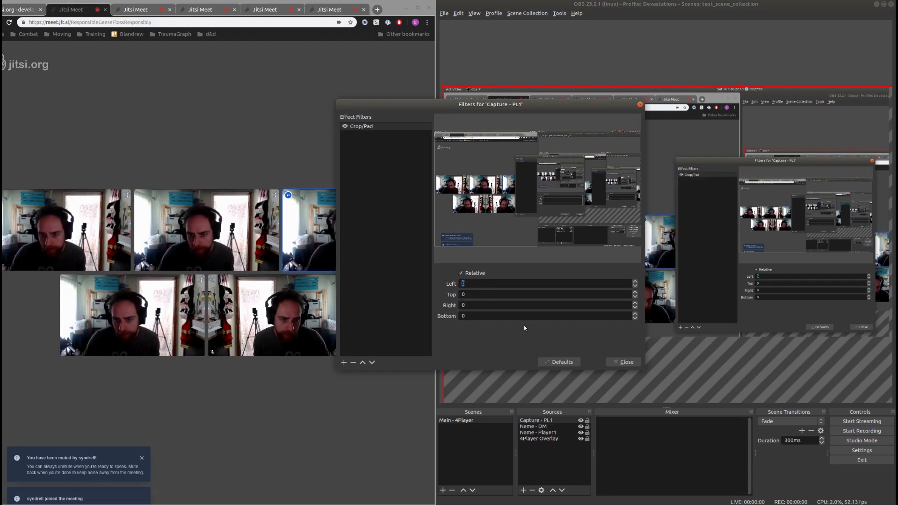
pyautogui.doubleClick(497, 294)
pyautogui.write('522')
pyautogui.doubleClick(479, 296)
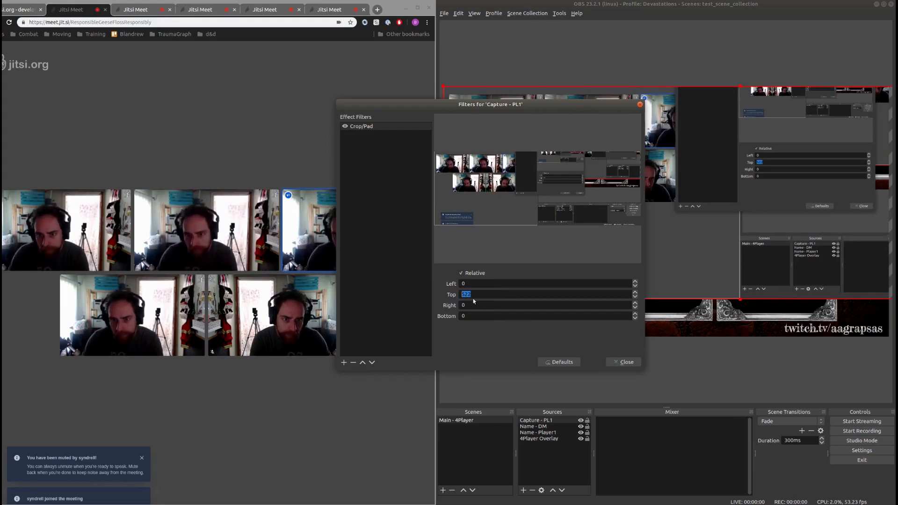
pyautogui.write('600')
pyautogui.press('BackSpace')
pyautogui.press('BackSpace')
pyautogui.press('BackSpace')
pyautogui.write('550')
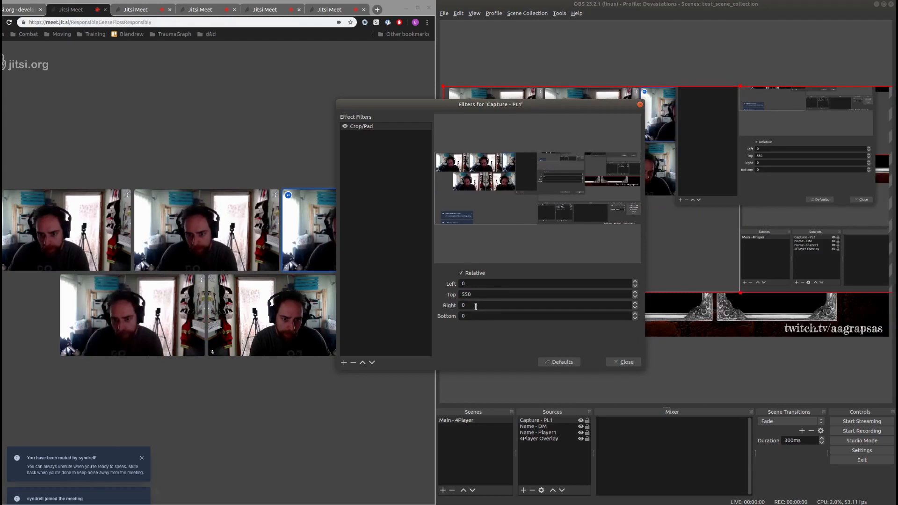
# Adjust the bottom crop to 660 so the capture ends at the lower edge of the upper row of video tiles
pyautogui.write('500')
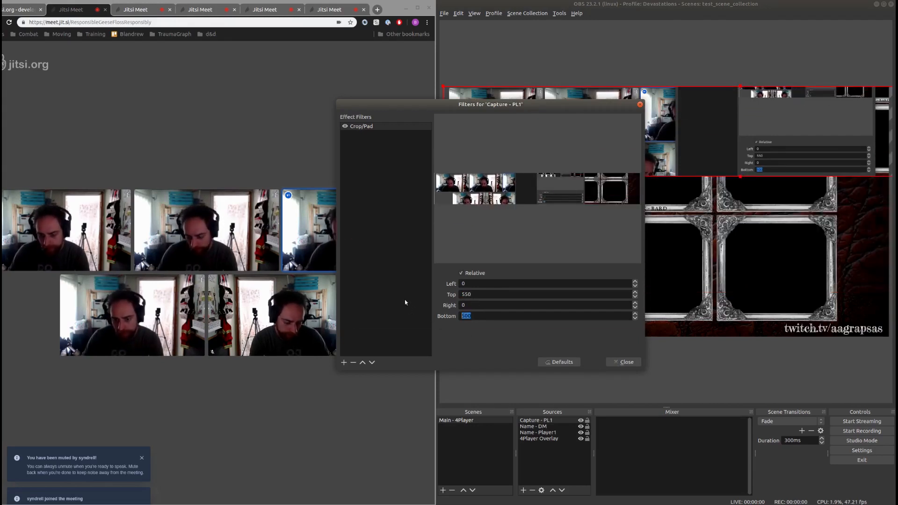
pyautogui.write('800')
pyautogui.doubleClick(465, 315)
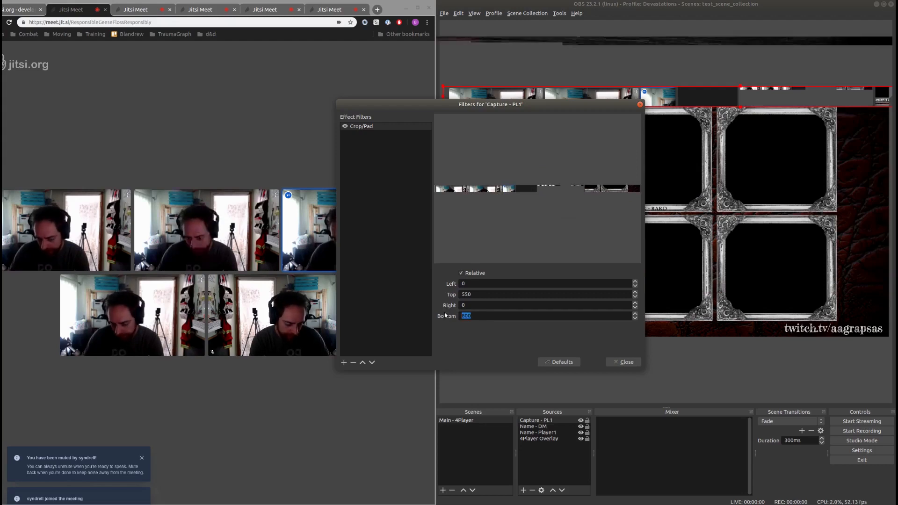
pyautogui.write('550')
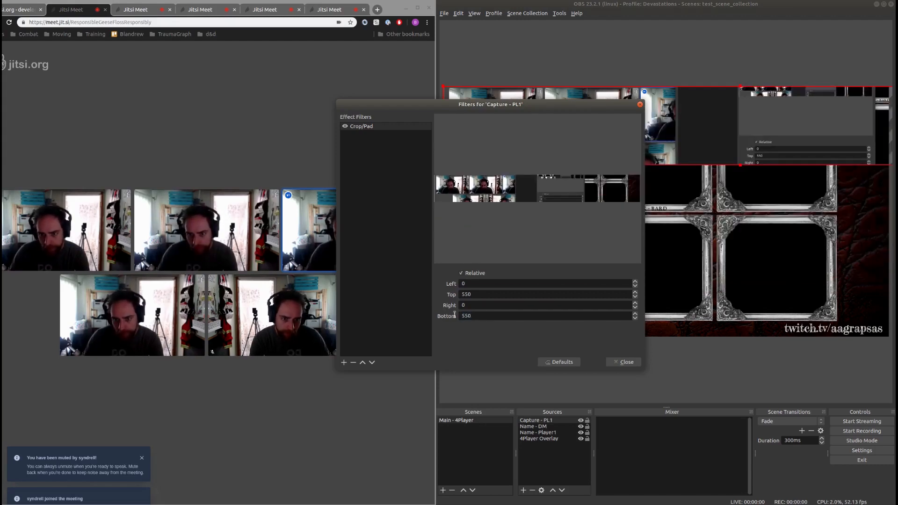
pyautogui.write('600')
pyautogui.press('Return')
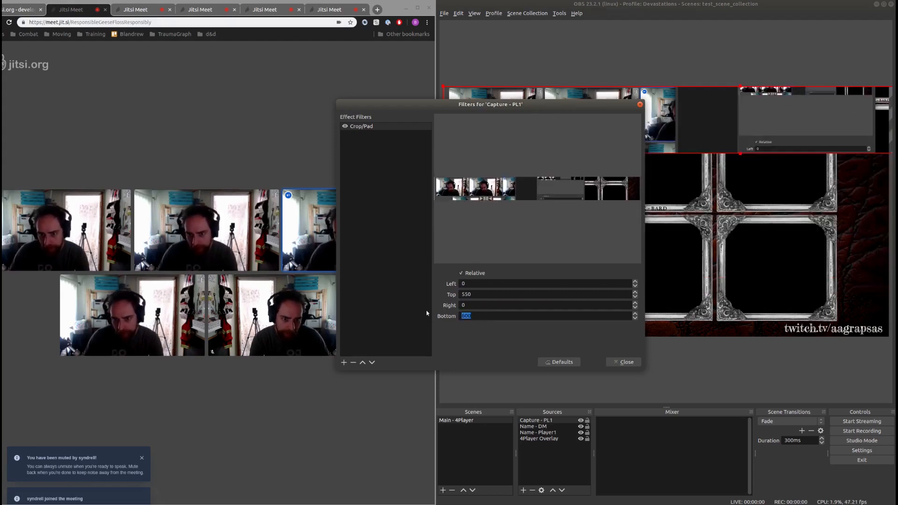
pyautogui.write('700')
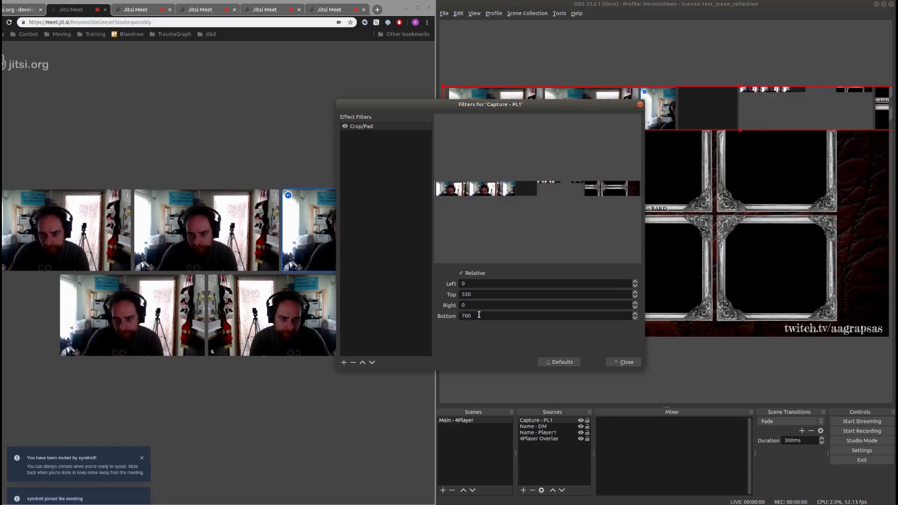
pyautogui.write('680')
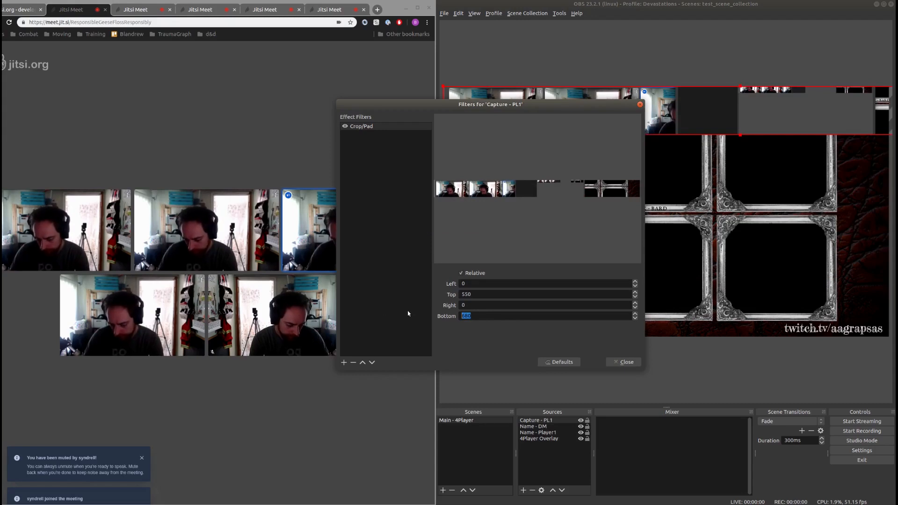
pyautogui.write('670')
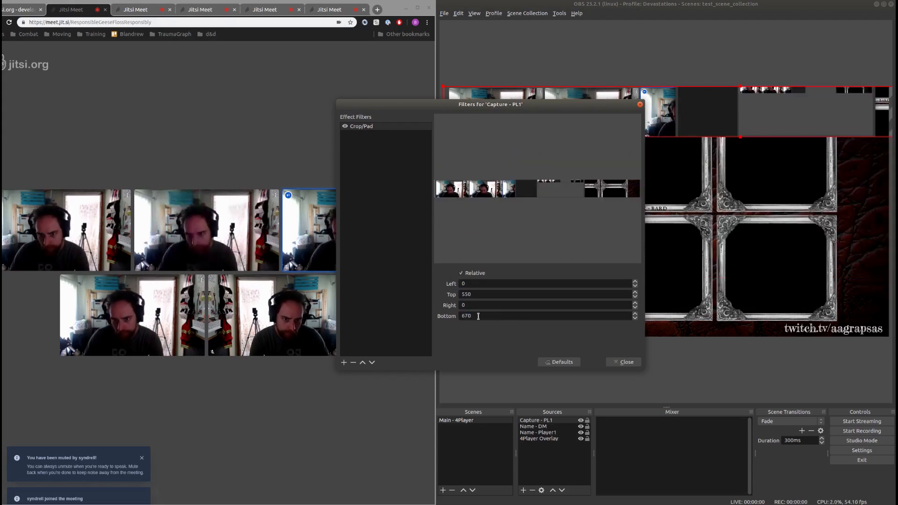
pyautogui.write('660')
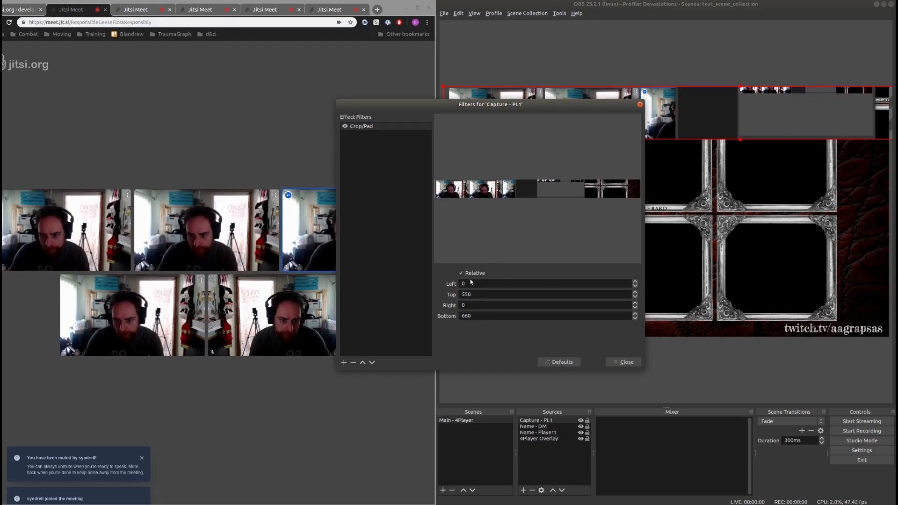
# Set the left crop to 10 and narrow the capture to the first video tile with a right crop of 2200
pyautogui.write('10')
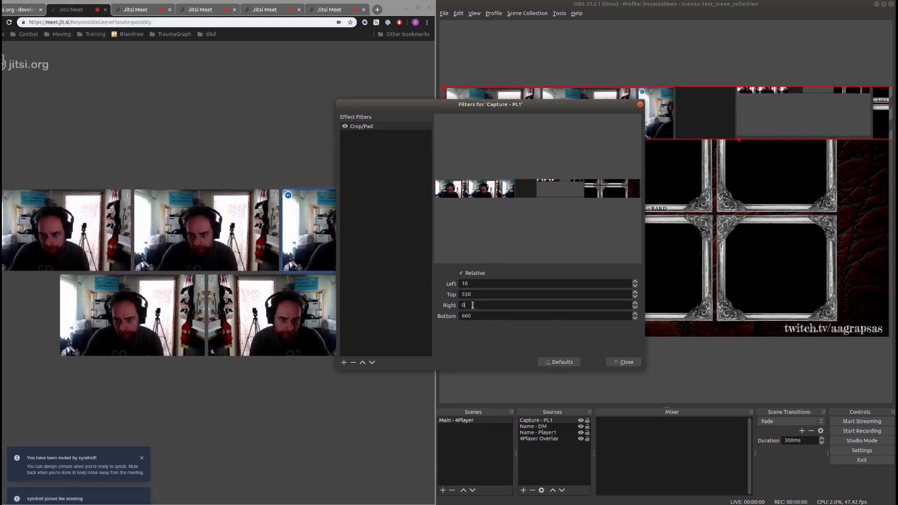
pyautogui.write('1000')
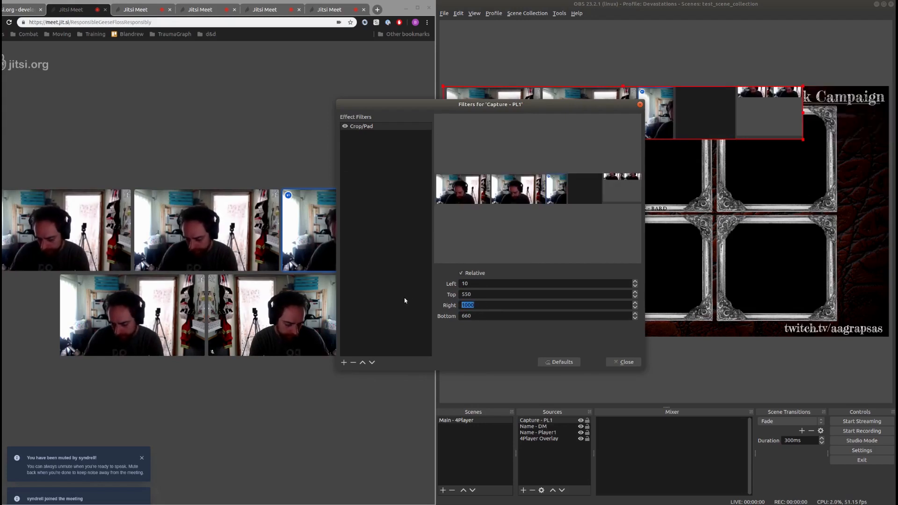
pyautogui.write('1600')
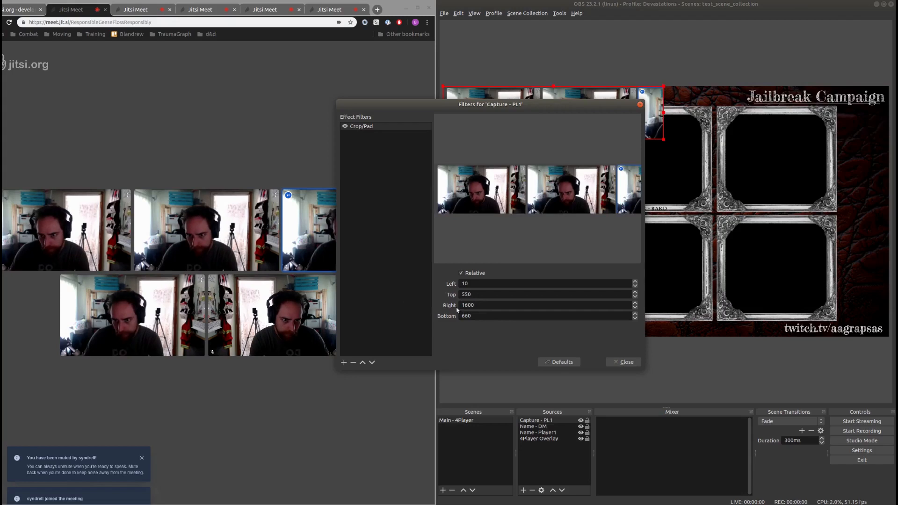
pyautogui.write('1800')
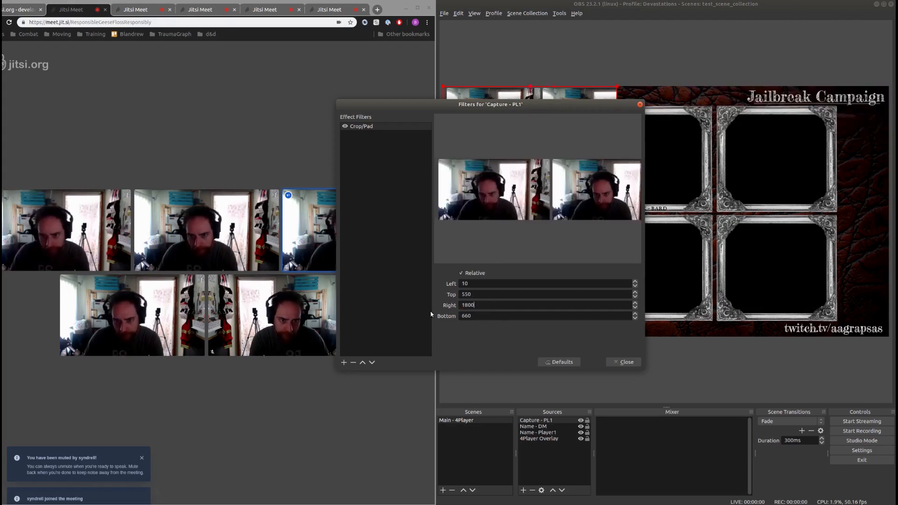
pyautogui.doubleClick(481, 305)
pyautogui.write('190')
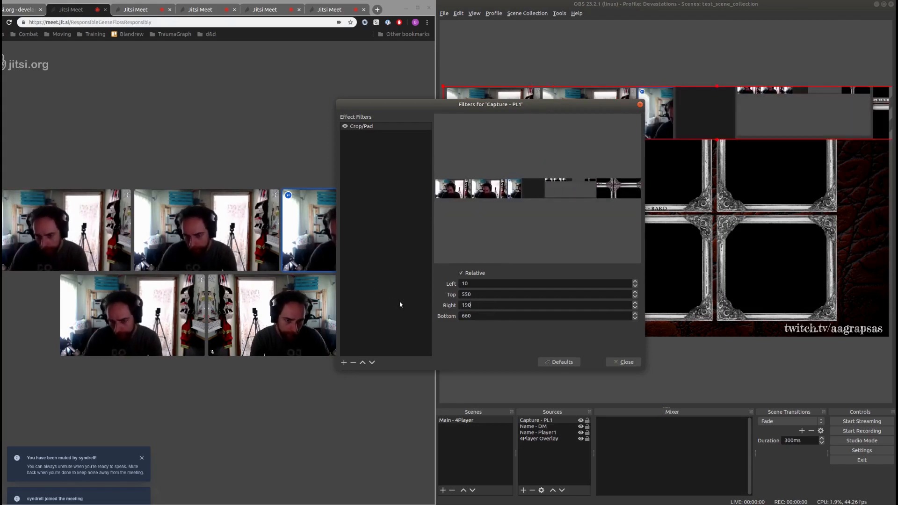
pyautogui.write('02')
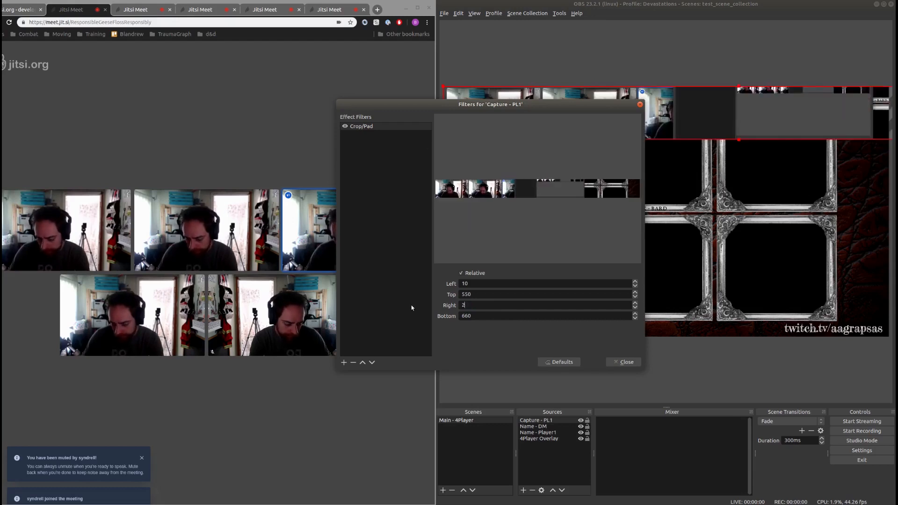
pyautogui.write('300')
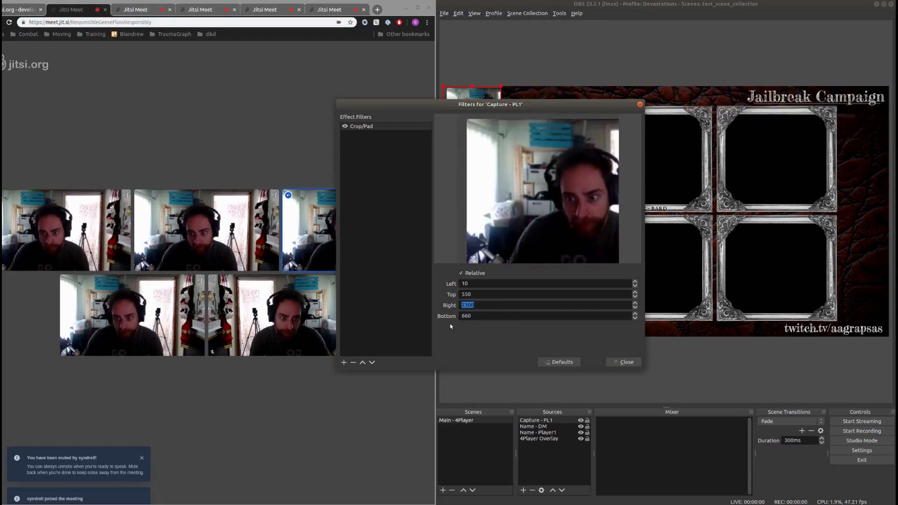
pyautogui.write('2200')
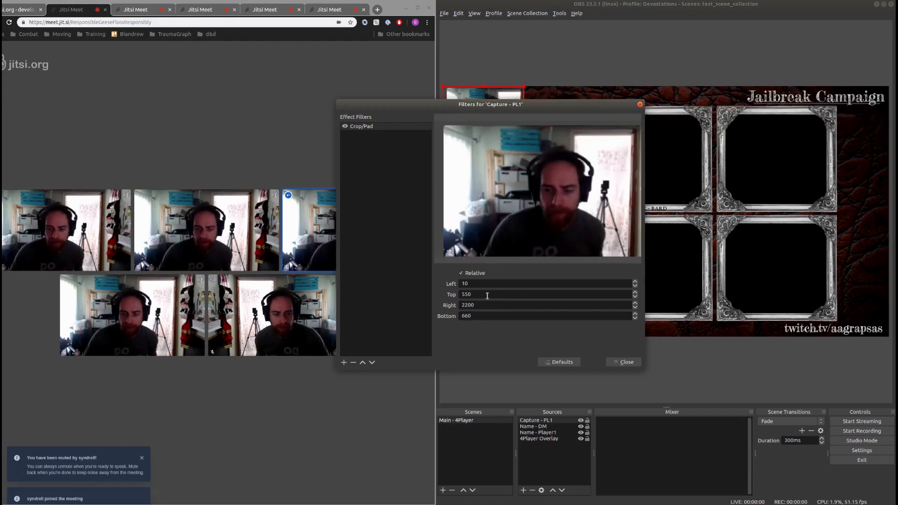
# Increase the left crop to 60 to trim the side of the first participant's video
pyautogui.write('25')
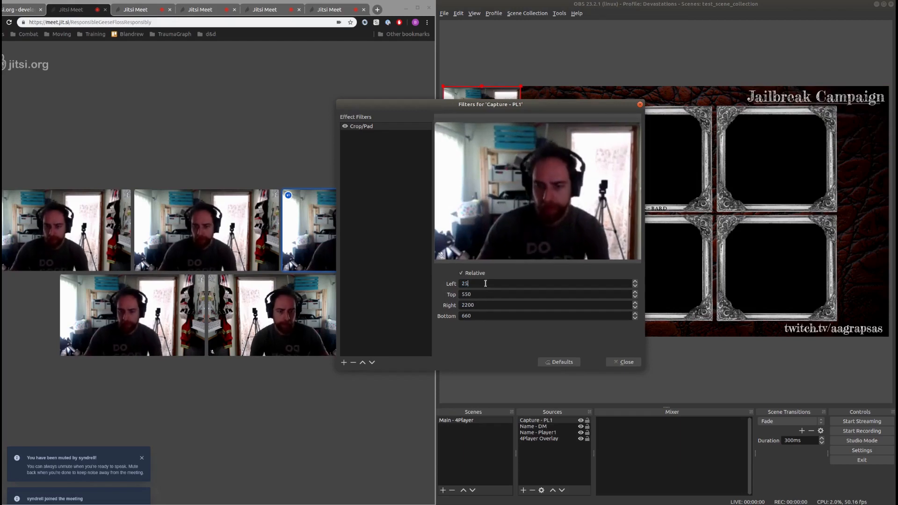
pyautogui.moveTo(484, 284); pyautogui.dragTo(440, 285)
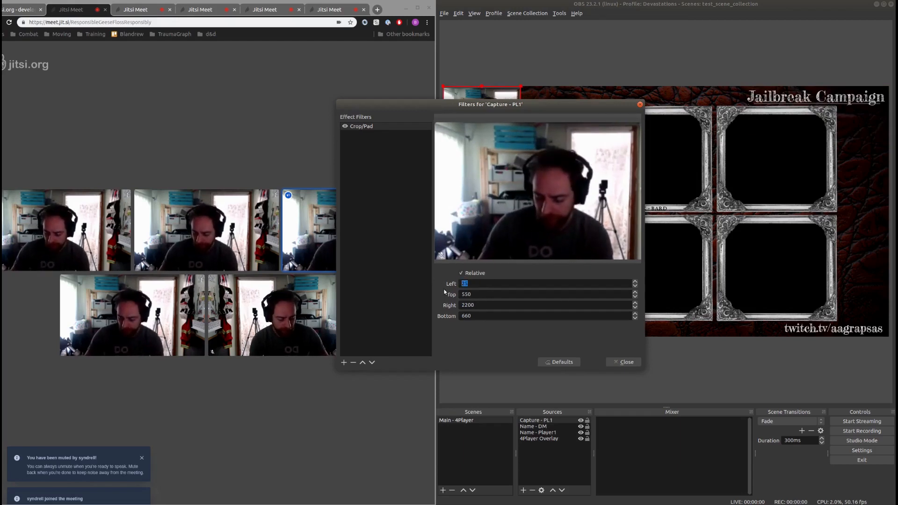
pyautogui.write('30')
pyautogui.moveTo(479, 285); pyautogui.dragTo(445, 275)
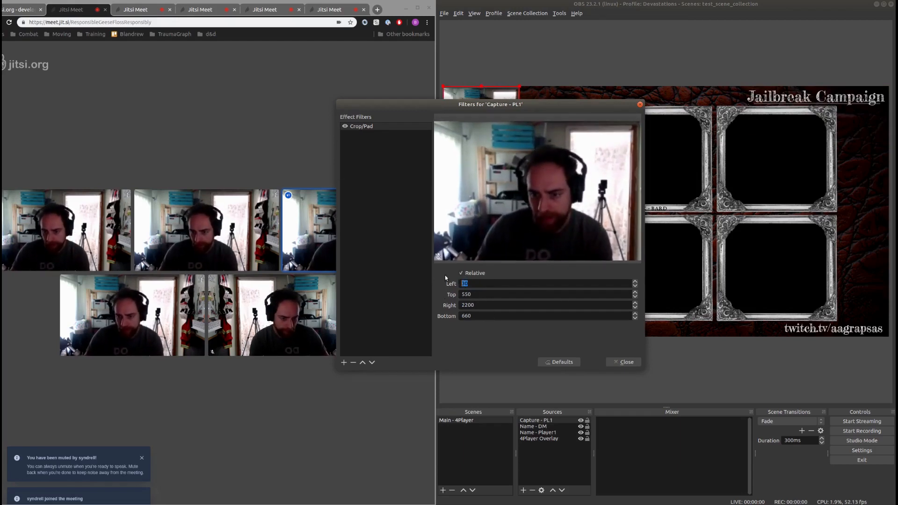
pyautogui.write('60')
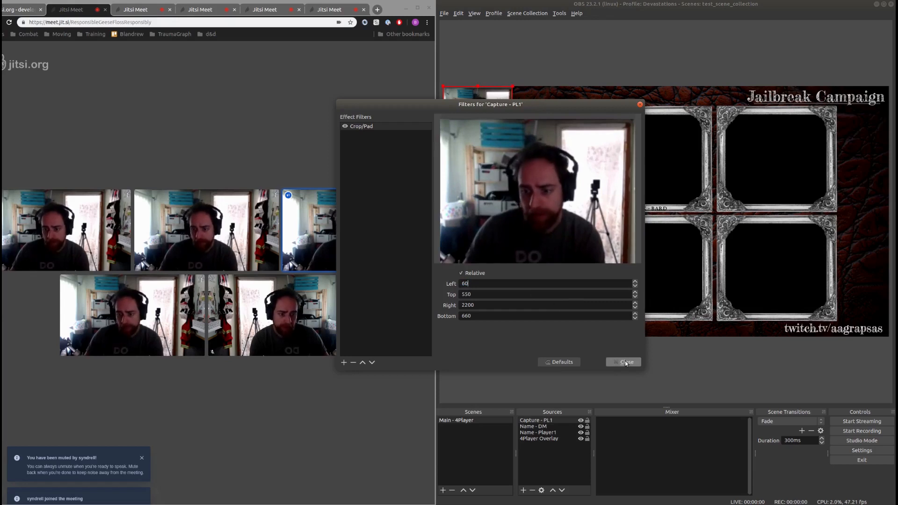
# Move the cropped "Capture - PL1" video into the Dungeon Master frame and enlarge it until it covers the frame opening
pyautogui.click(624, 362)
pyautogui.moveTo(502, 97); pyautogui.dragTo(533, 141)
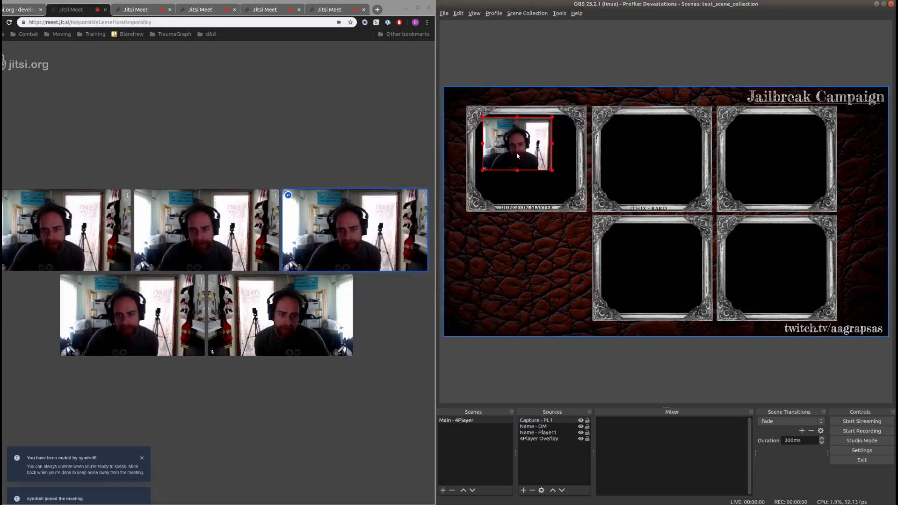
pyautogui.moveTo(518, 156); pyautogui.dragTo(505, 149)
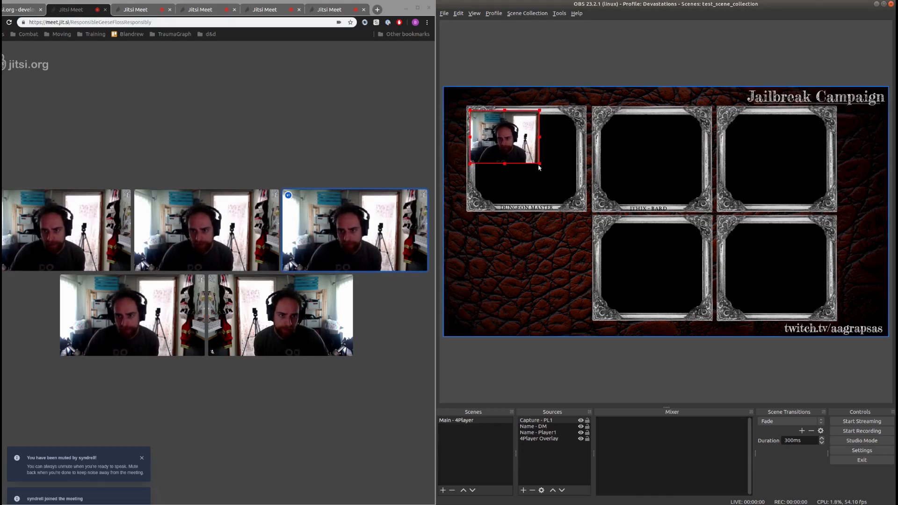
pyautogui.moveTo(540, 164); pyautogui.dragTo(600, 211)
pyautogui.moveTo(565, 156); pyautogui.dragTo(555, 153)
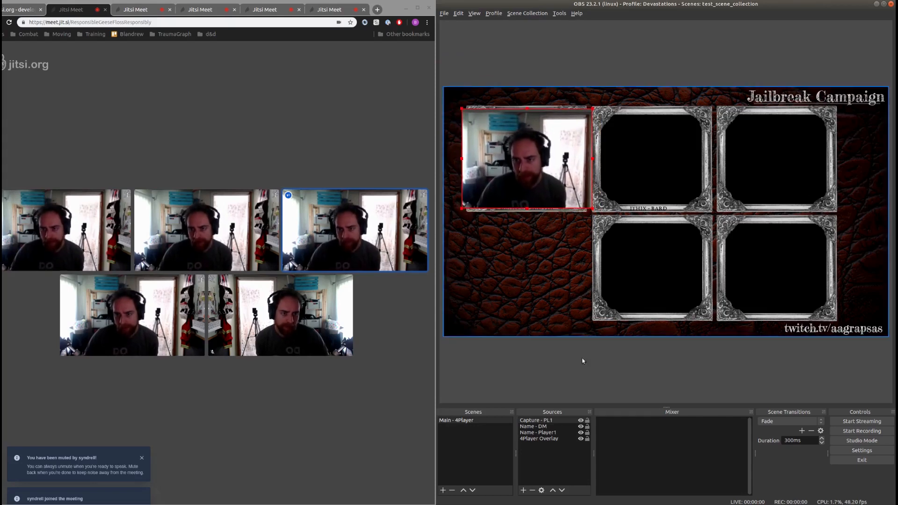
# Reorder the sources so "Capture - PL1" sits beneath "4Player Overlay"
pyautogui.click(548, 427)
pyautogui.click(554, 420)
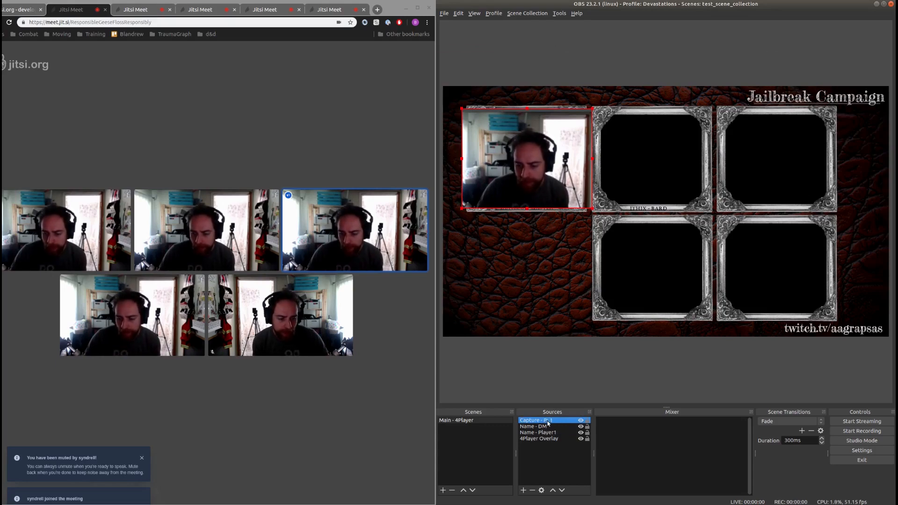
pyautogui.doubleClick(548, 420)
pyautogui.click(778, 431)
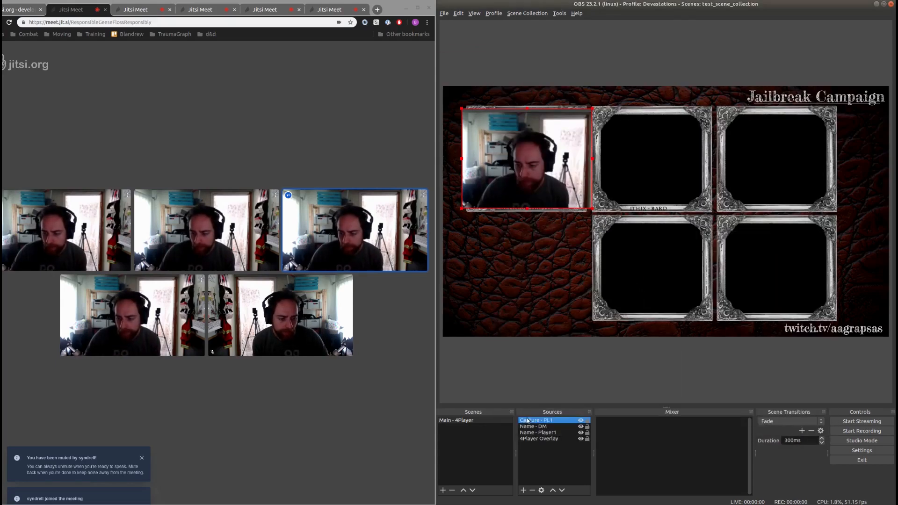
pyautogui.moveTo(542, 421); pyautogui.dragTo(541, 442)
# Check the layering by shifting "4Player Overlay" aside and back into place, and toggling its visibility off and on
pyautogui.click(543, 249)
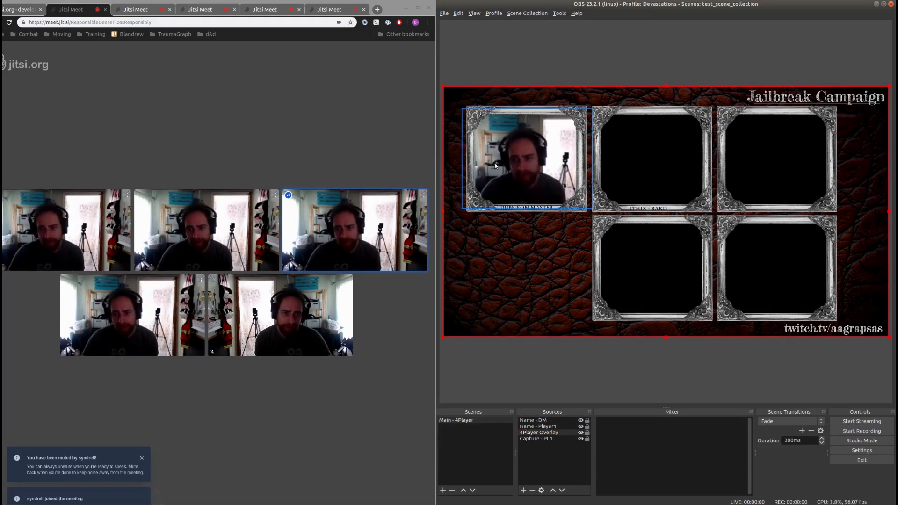
pyautogui.moveTo(495, 165); pyautogui.dragTo(554, 165)
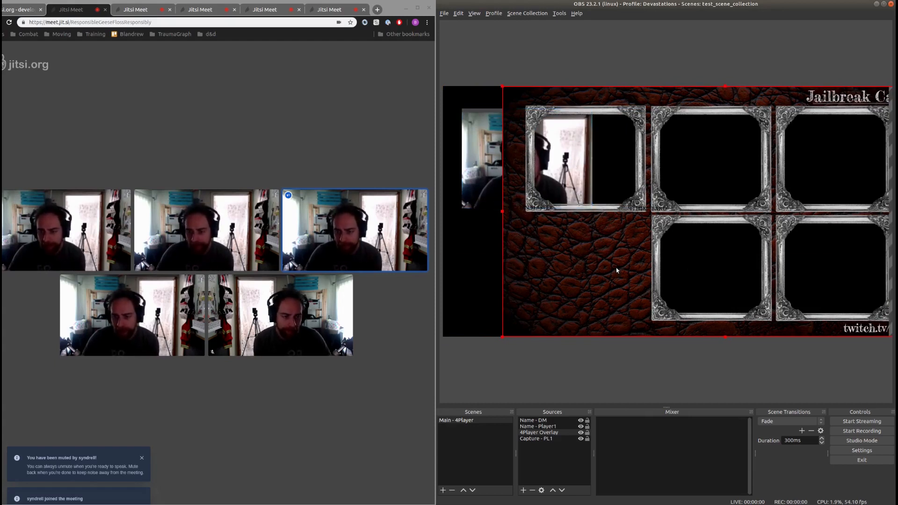
pyautogui.moveTo(613, 260); pyautogui.dragTo(554, 257)
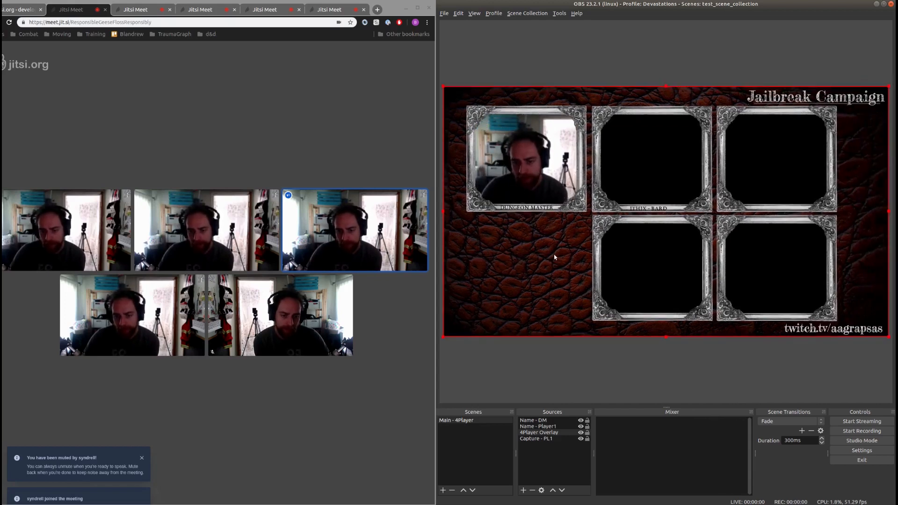
pyautogui.click(567, 433)
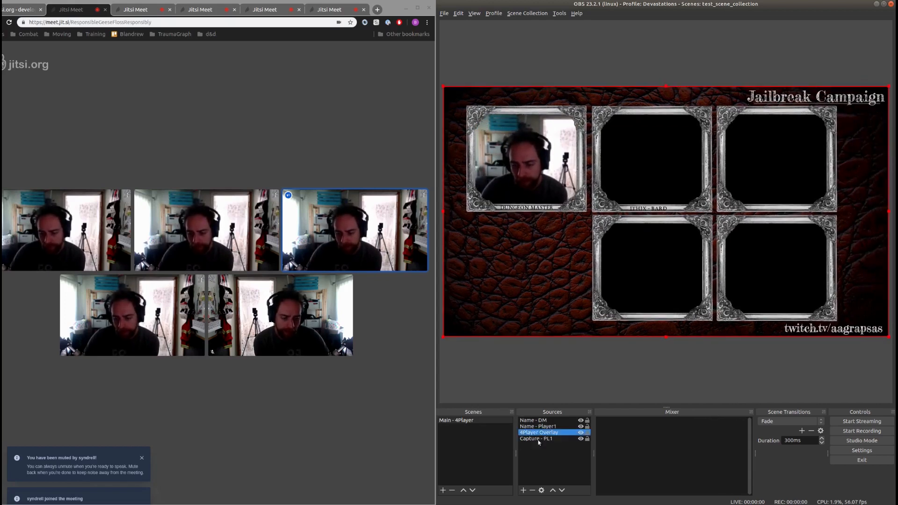
pyautogui.click(581, 433)
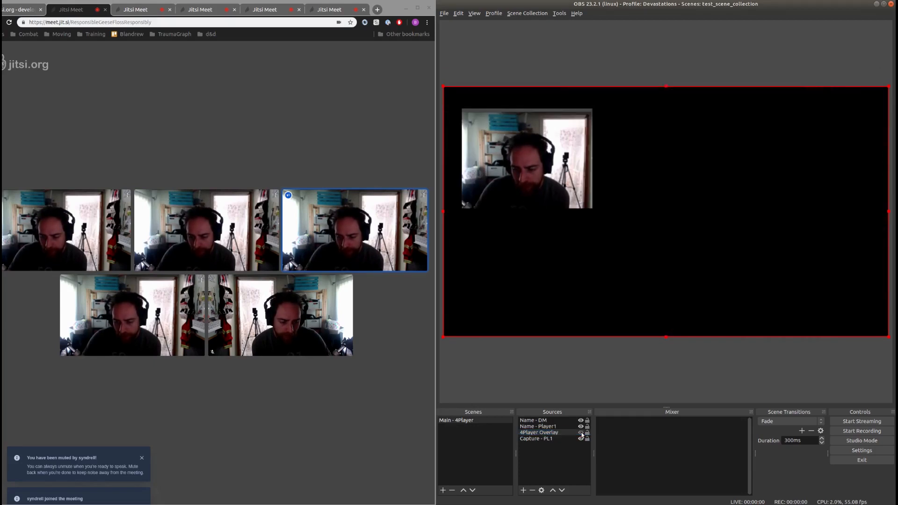
pyautogui.click(581, 433)
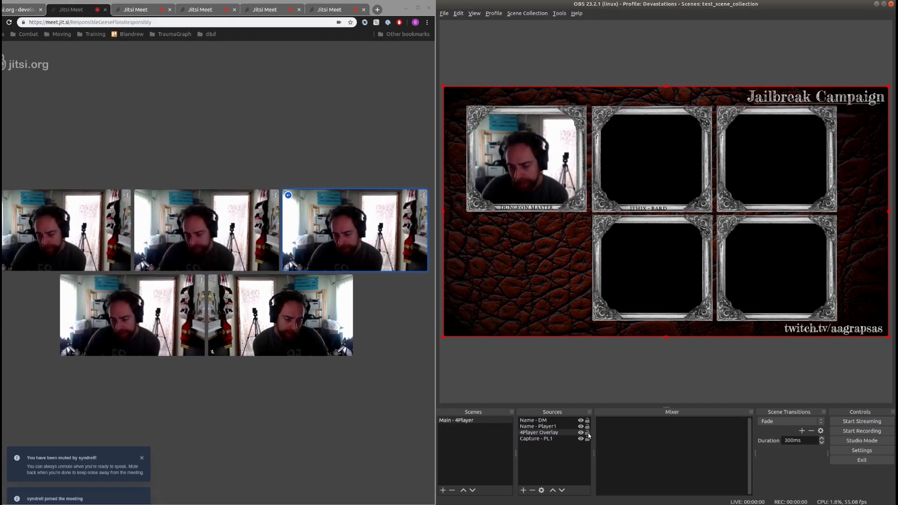
# Lock the "4Player Overlay", "Name - DM" and "Name - Player1" sources against movement
pyautogui.click(587, 433)
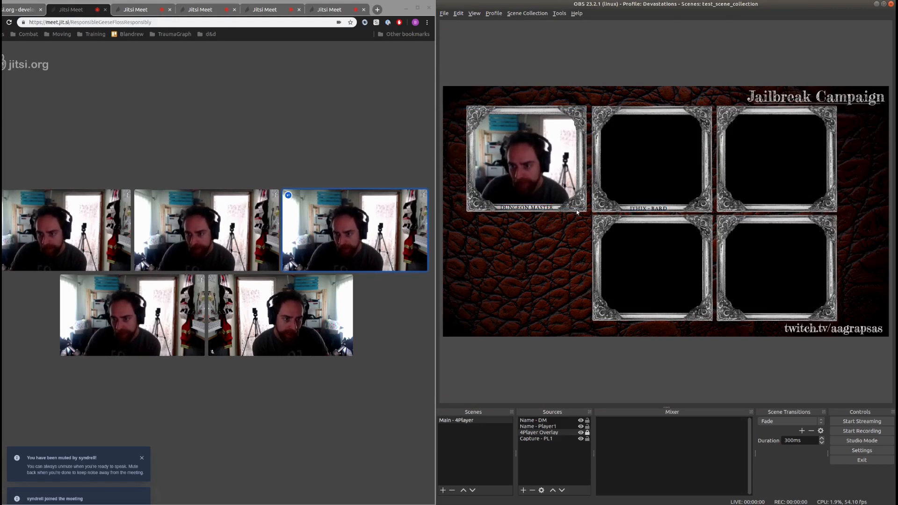
pyautogui.click(540, 207)
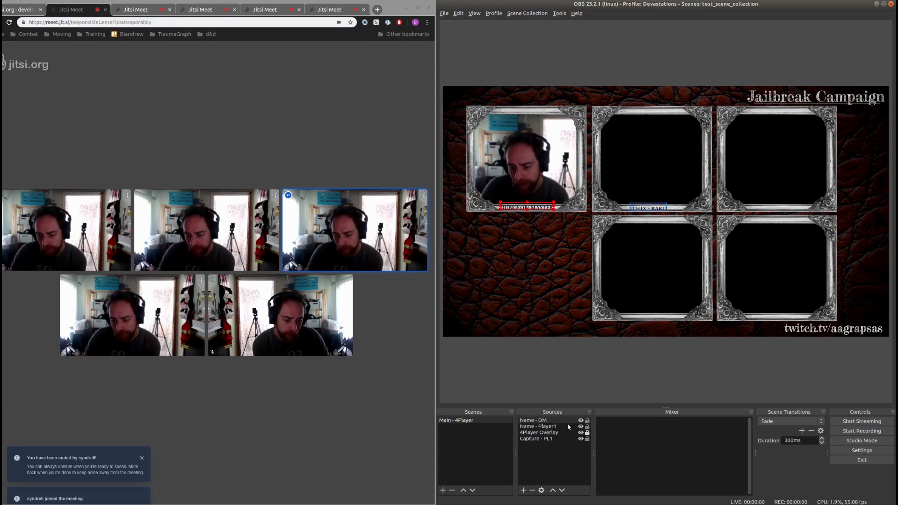
pyautogui.click(648, 209)
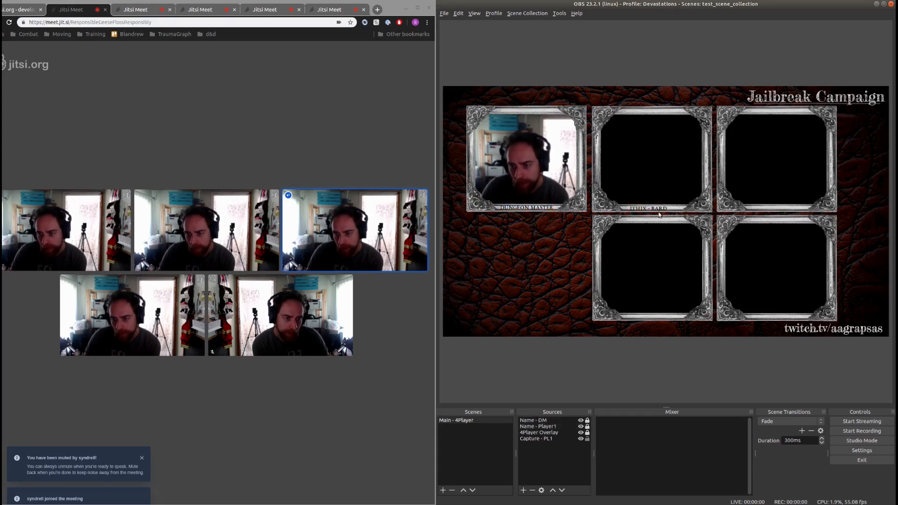
# Move the "Capture - PL1" video from the Dungeon Master frame into the upper middle frame with the Bard label
pyautogui.moveTo(554, 159); pyautogui.dragTo(524, 159)
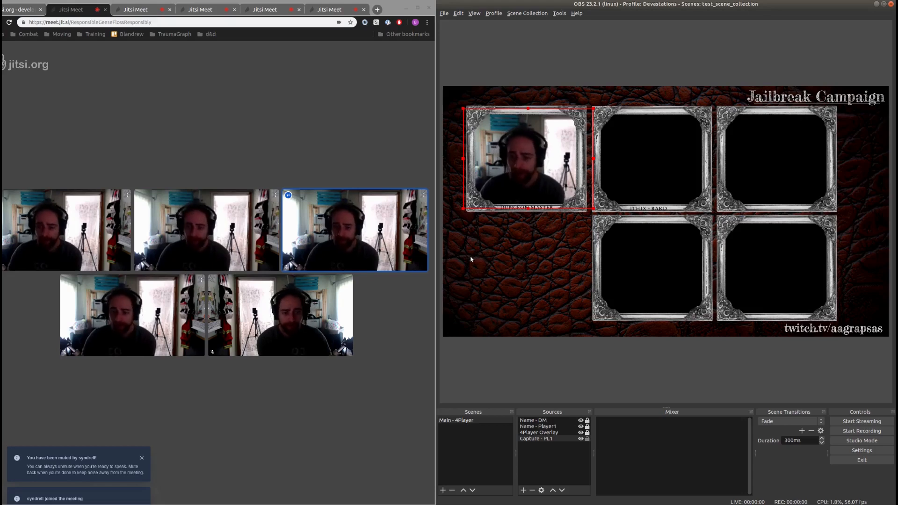
pyautogui.moveTo(540, 157); pyautogui.dragTo(664, 158)
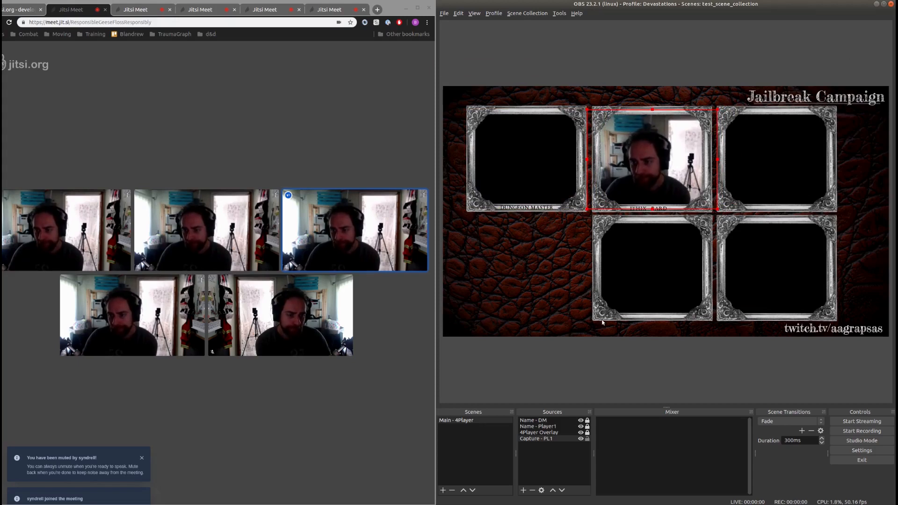
pyautogui.click(538, 439)
pyautogui.rightClick(538, 439)
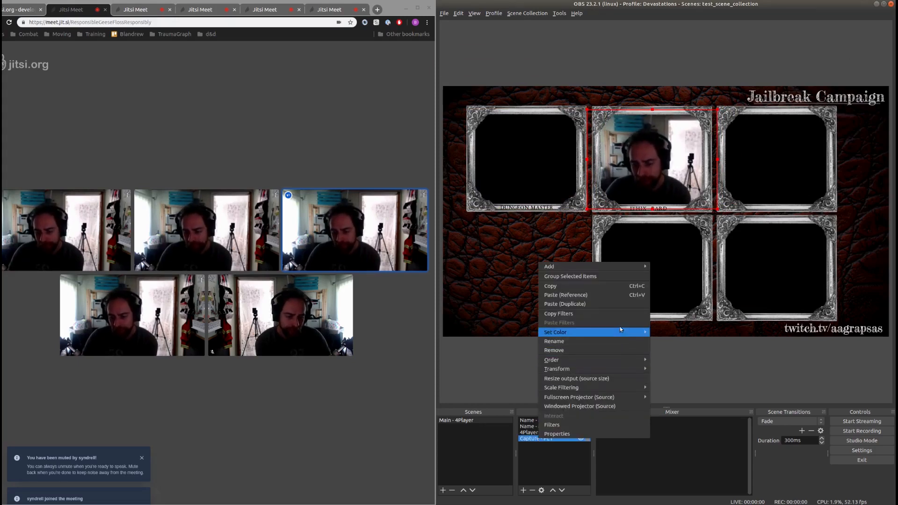
pyautogui.click(525, 487)
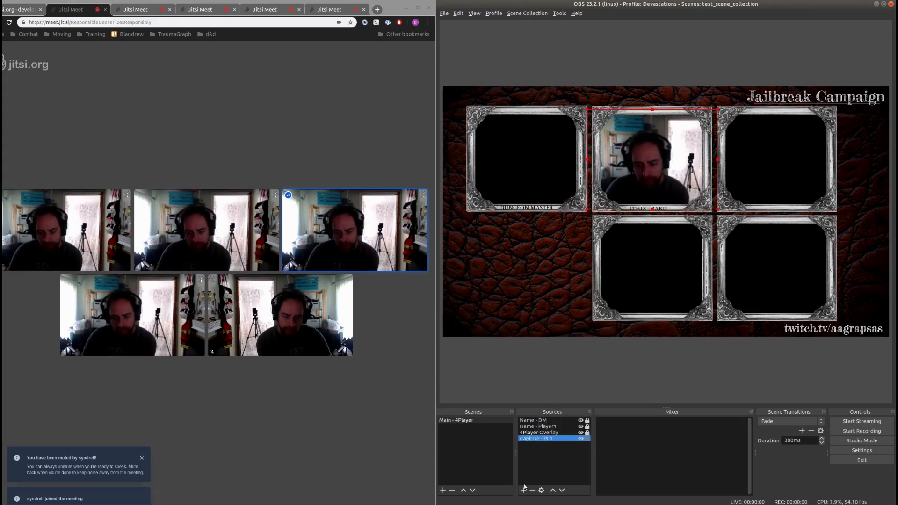
# Add a new Screen Capture (XSHM) source named "Capture - DM" that captures Screen 0
pyautogui.click(524, 489)
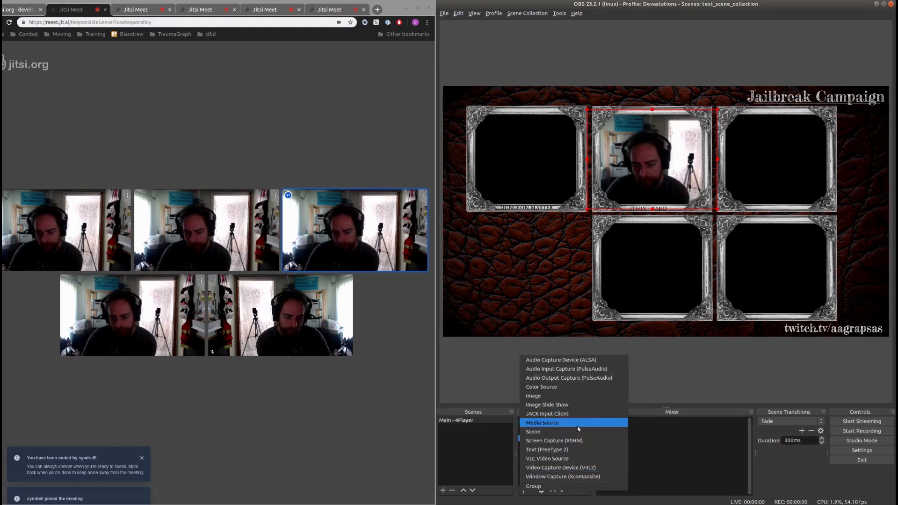
pyautogui.click(564, 442)
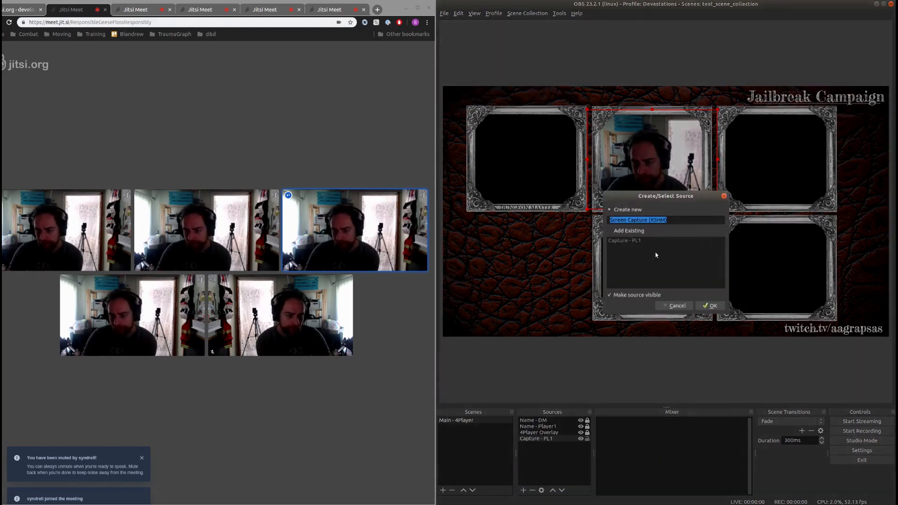
pyautogui.write('Capture ')
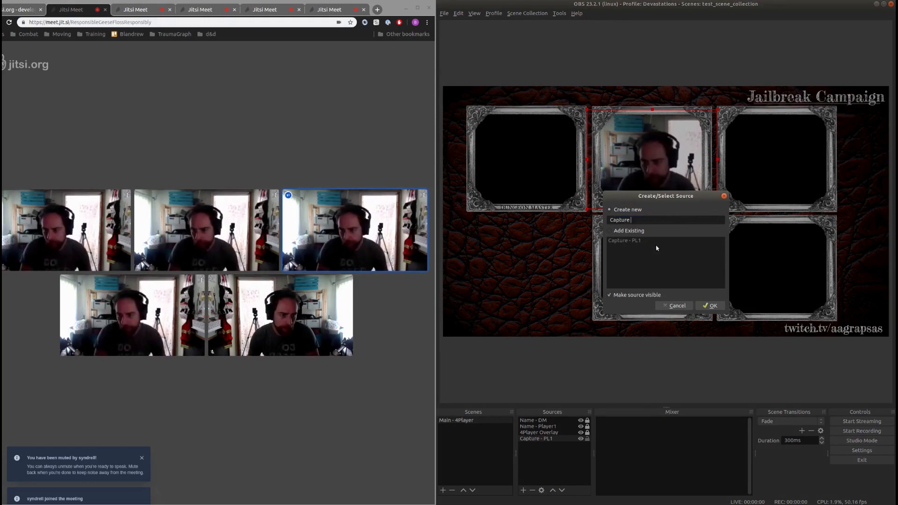
pyautogui.write('- DM')
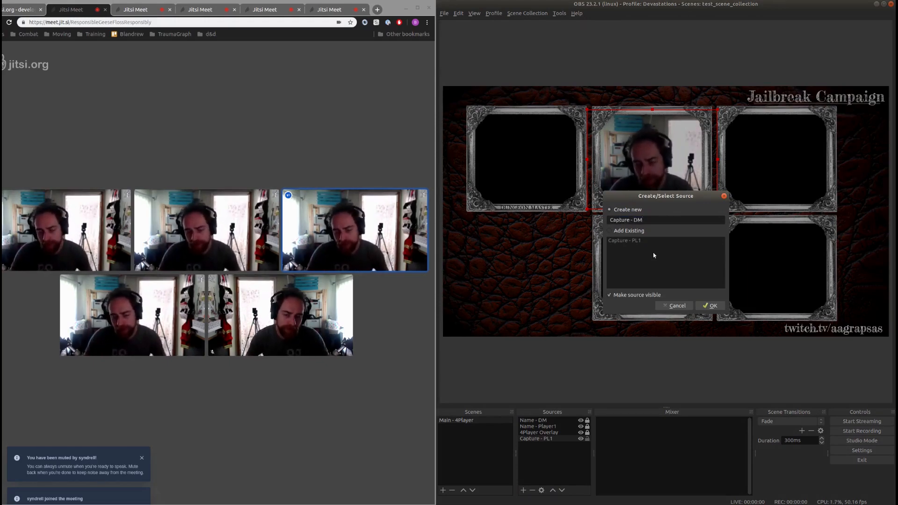
pyautogui.click(709, 306)
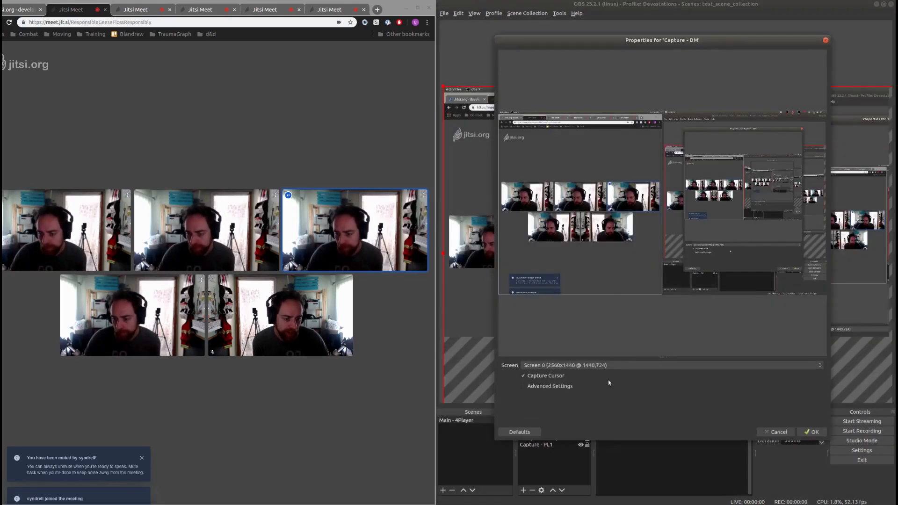
pyautogui.click(812, 432)
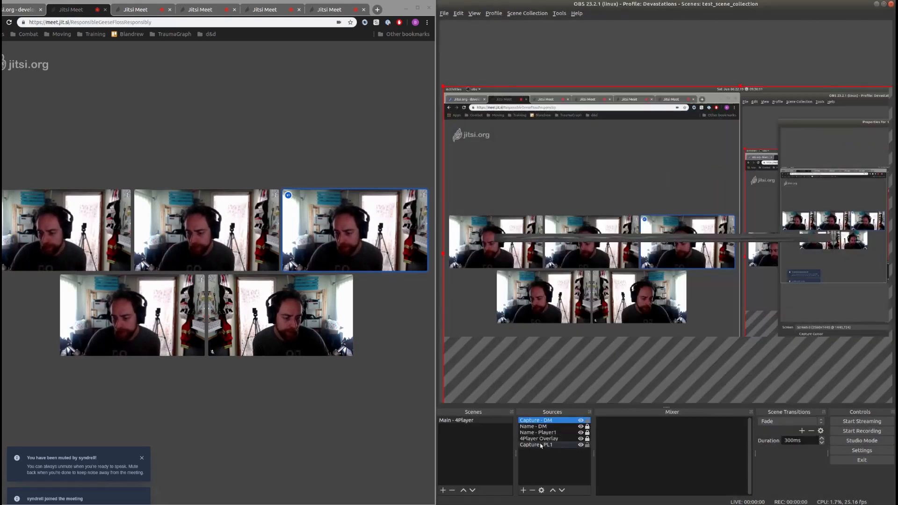
# Add a Crop/Pad filter with its default name to the "Capture - DM" source
pyautogui.click(549, 446)
pyautogui.click(548, 421)
pyautogui.rightClick(558, 421)
pyautogui.click(576, 411)
pyautogui.click(517, 365)
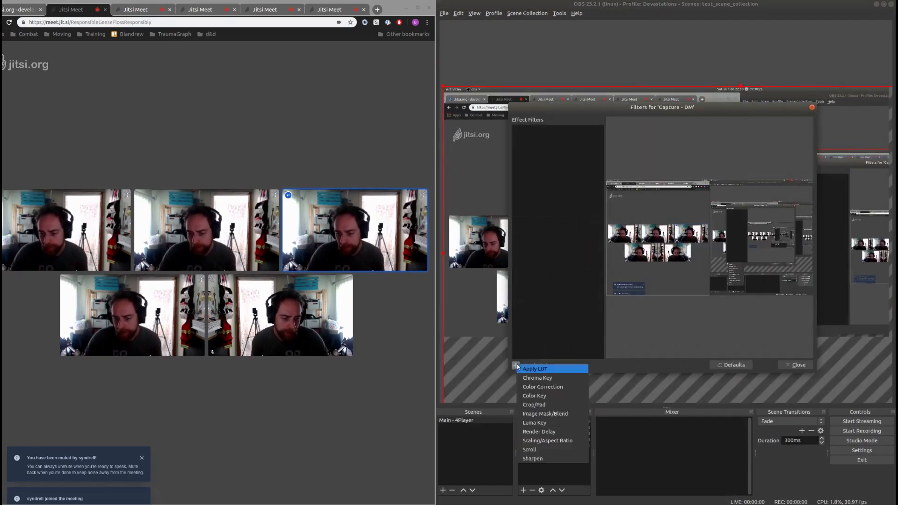
pyautogui.click(538, 413)
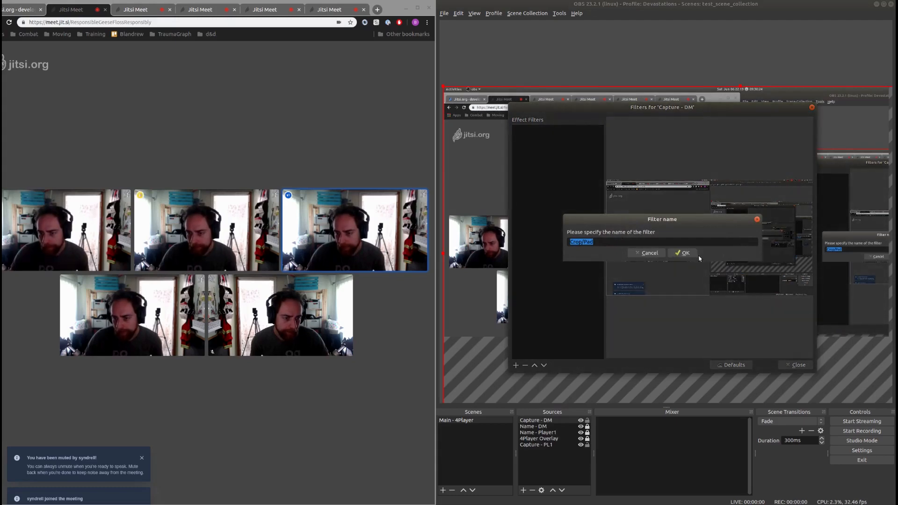
pyautogui.click(686, 253)
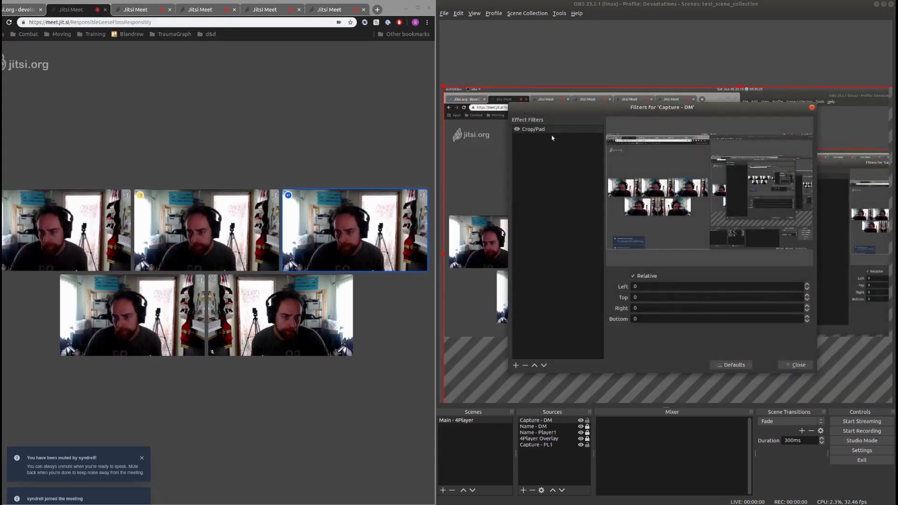
# Set the bottom crop of the "Capture - DM" Crop/Pad filter to 400, after trying 500
pyautogui.doubleClick(655, 317)
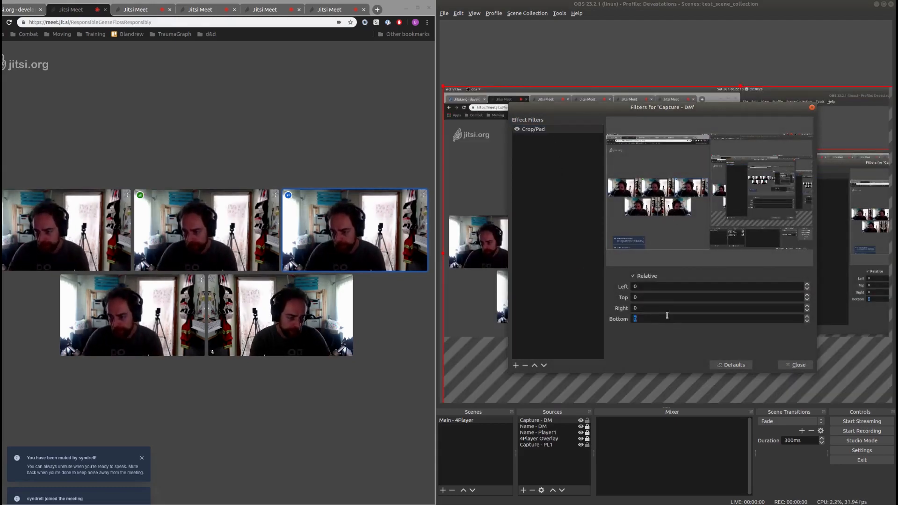
pyautogui.write('500')
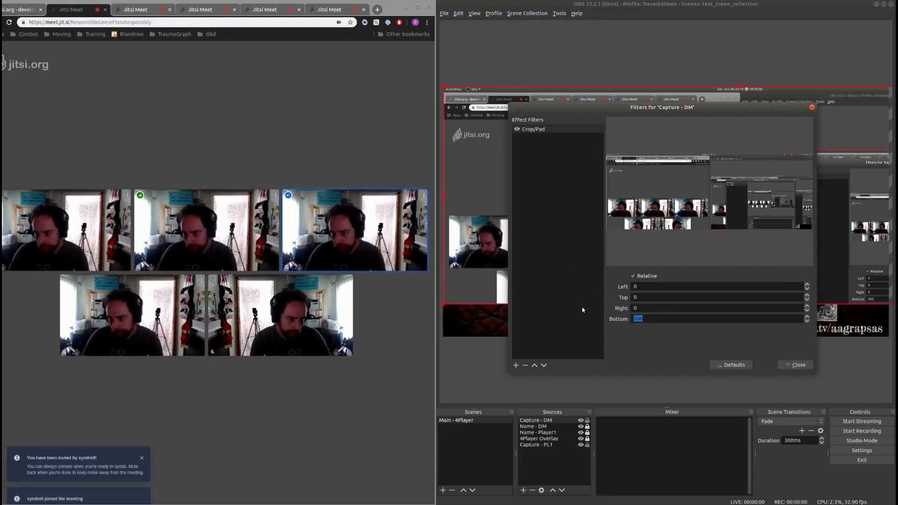
pyautogui.write('400')
# Adjust the top crop of "Capture - DM" to 800 so that only the lower row of video tiles remains
pyautogui.doubleClick(648, 296)
pyautogui.write('500')
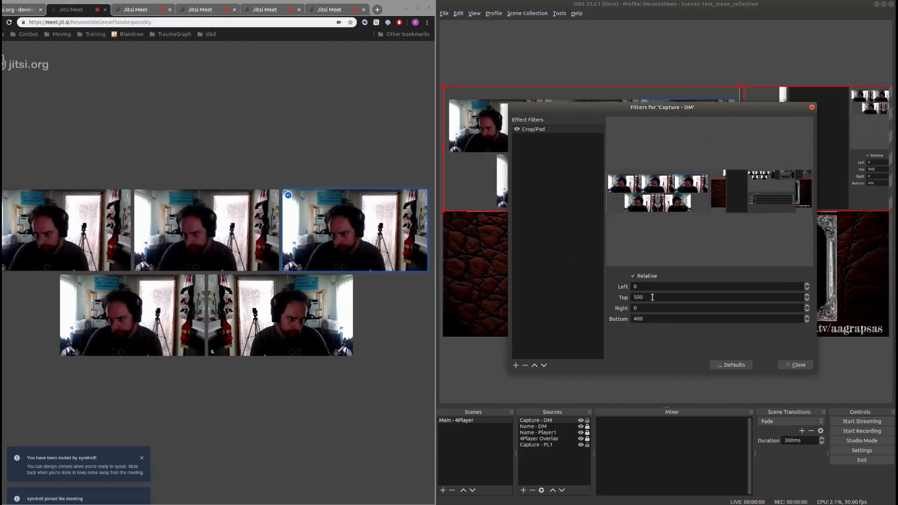
pyautogui.write('1000')
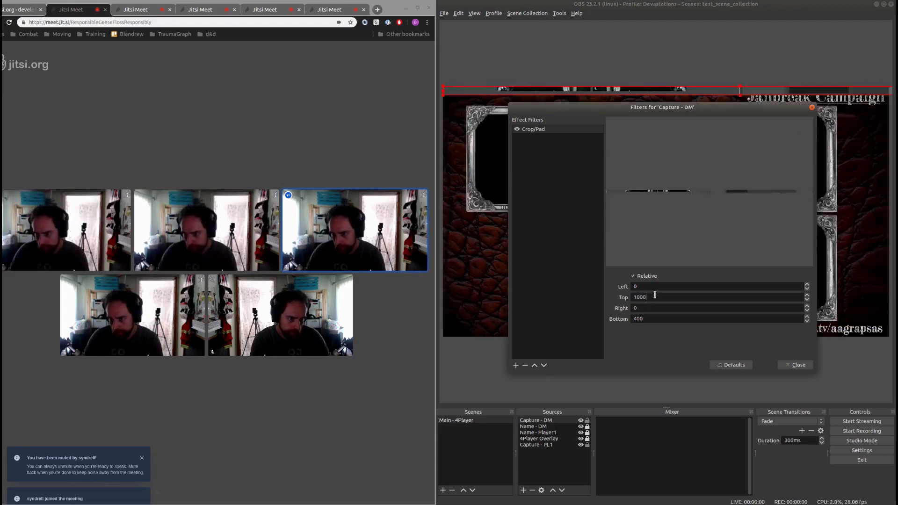
pyautogui.write('700')
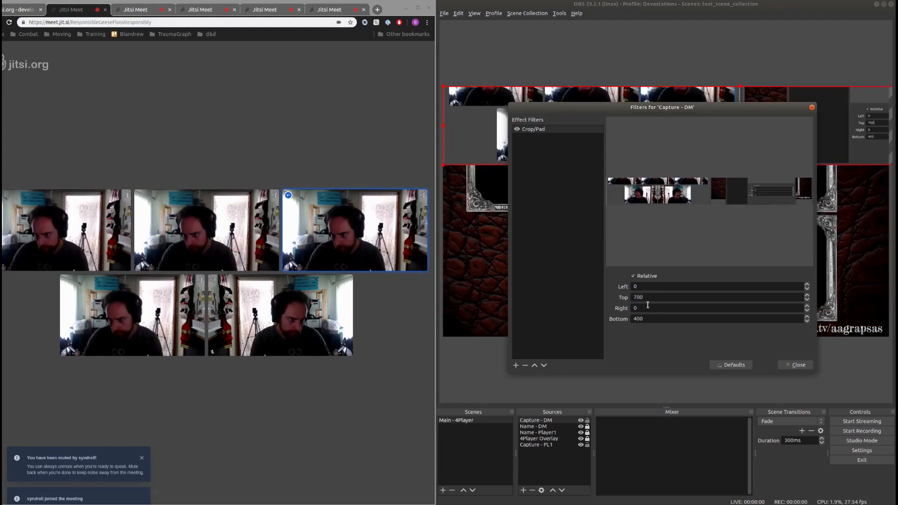
pyautogui.moveTo(634, 296); pyautogui.dragTo(569, 297)
pyautogui.write('800')
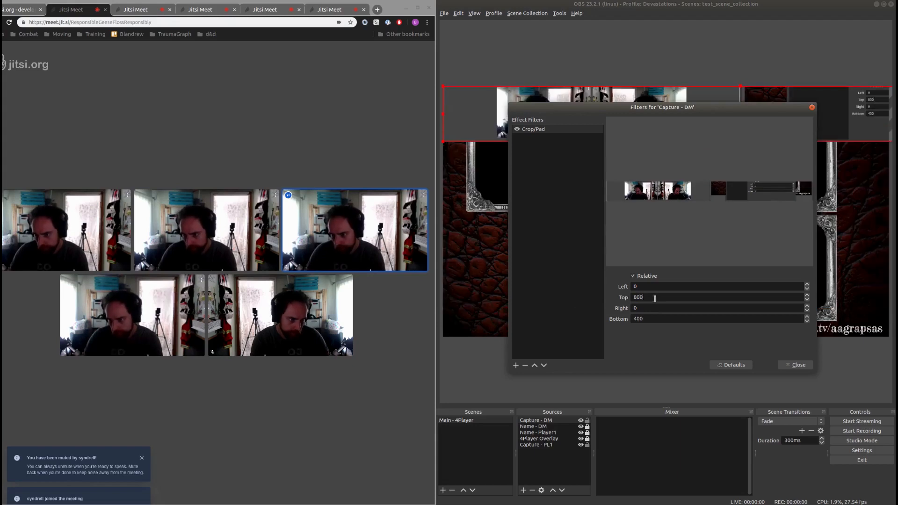
# Adjust the left crop of the "Capture - DM" Crop/Pad filter to 750 so the capture starts at the second lower video tile
pyautogui.write('500')
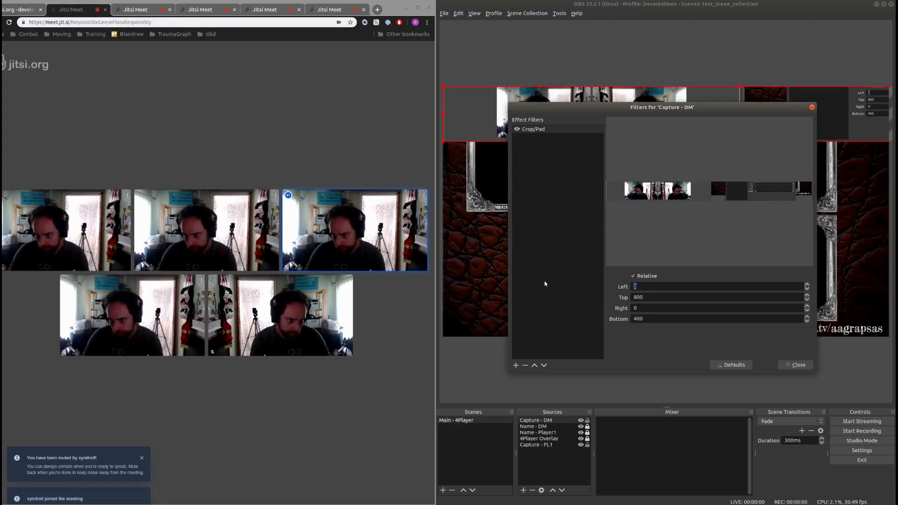
pyautogui.doubleClick(642, 287)
pyautogui.write('600')
pyautogui.write('700')
pyautogui.moveTo(651, 285); pyautogui.dragTo(587, 285)
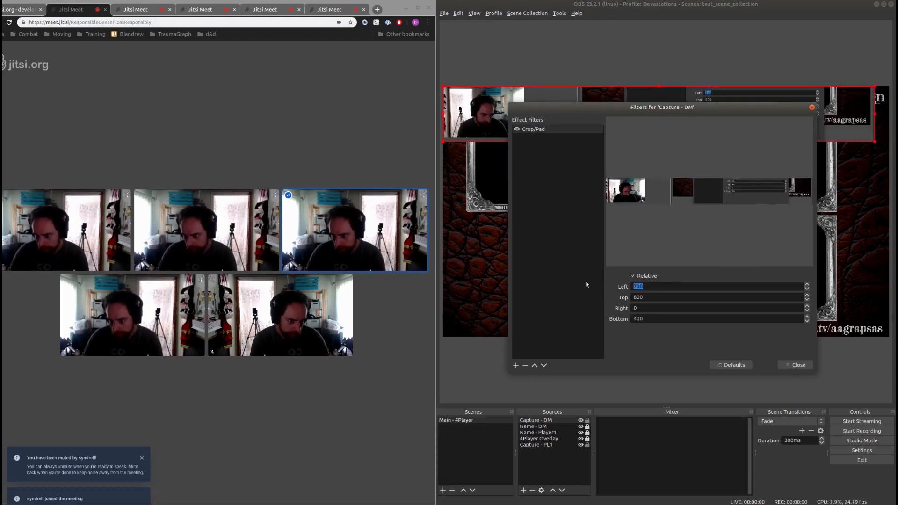
pyautogui.write('750')
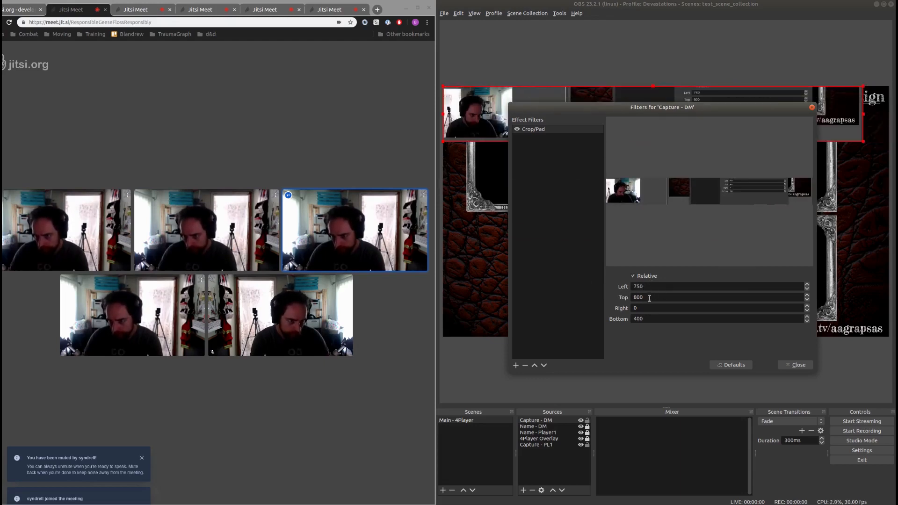
# Adjust the right crop of the "Capture - DM" filter to 1560 by trial so that only the DM's video tile remains
pyautogui.moveTo(651, 307); pyautogui.dragTo(571, 305)
pyautogui.write('500')
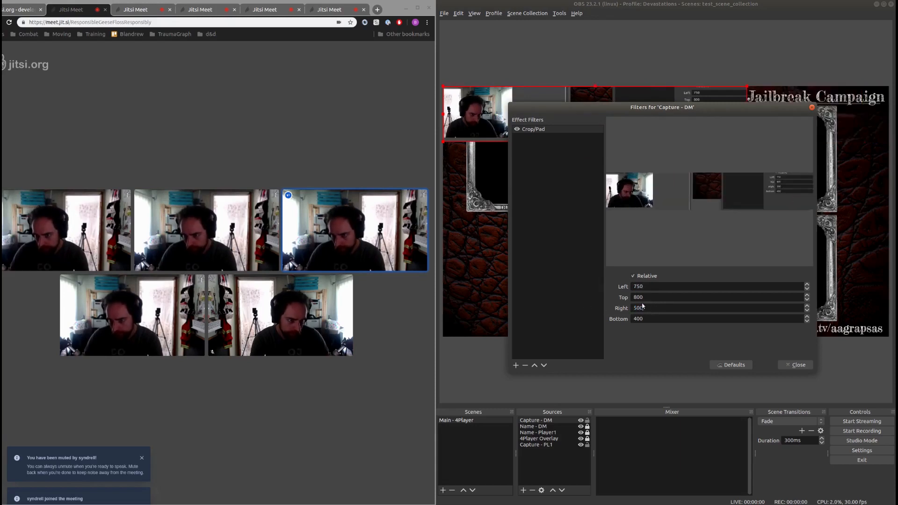
pyautogui.moveTo(650, 310); pyautogui.dragTo(597, 299)
pyautogui.write('1000')
pyautogui.moveTo(658, 309); pyautogui.dragTo(597, 307)
pyautogui.write('1200')
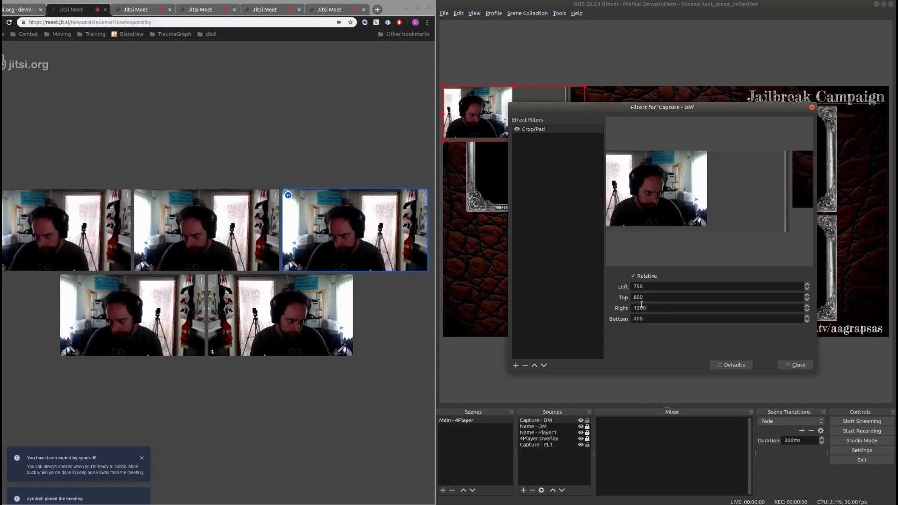
pyautogui.moveTo(652, 309); pyautogui.dragTo(557, 308)
pyautogui.write('1500')
pyautogui.moveTo(658, 309); pyautogui.dragTo(639, 309)
pyautogui.write('10')
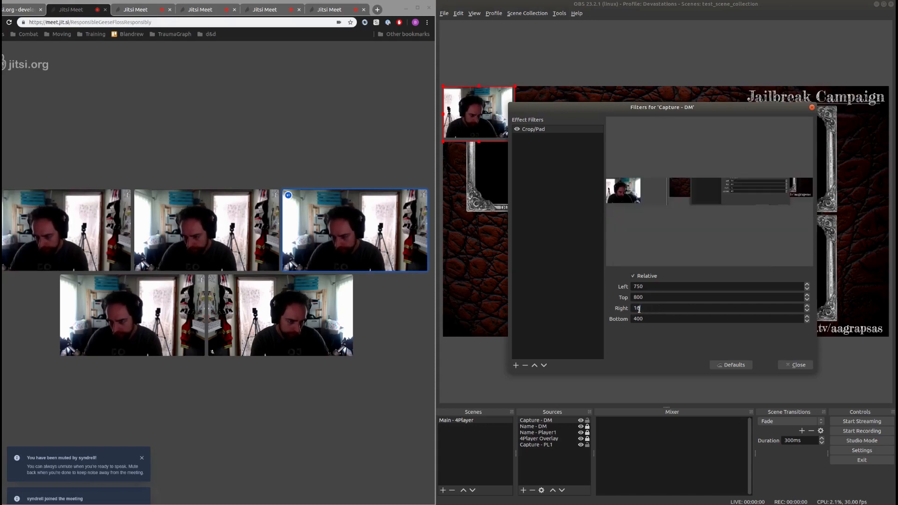
pyautogui.write('00')
pyautogui.moveTo(650, 308); pyautogui.dragTo(637, 308)
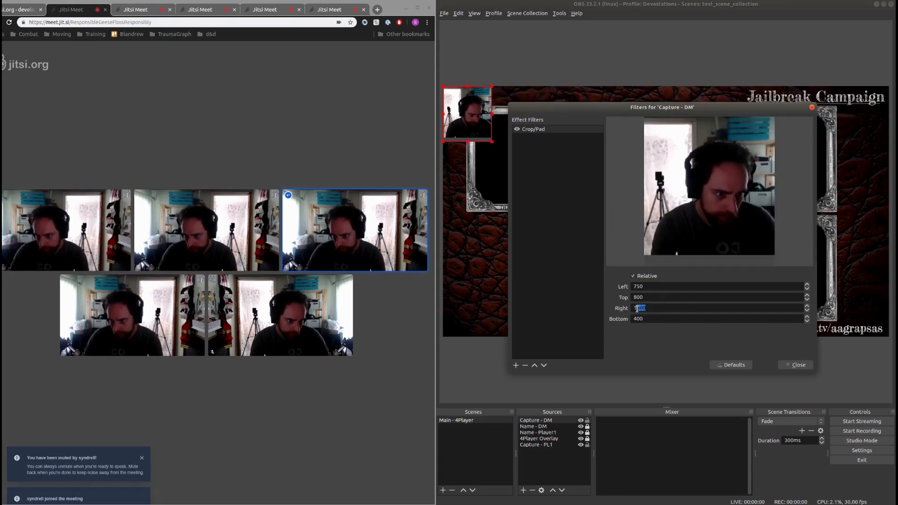
pyautogui.write('580')
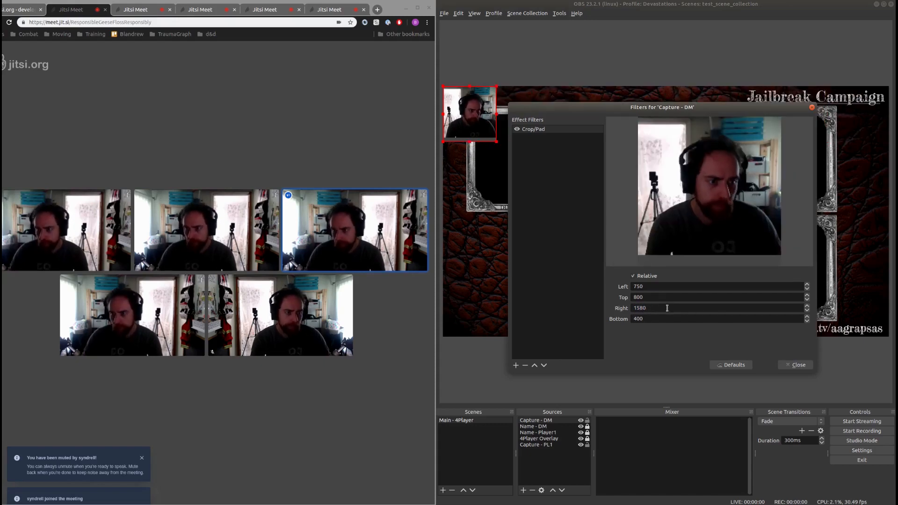
pyautogui.press('BackSpace')
pyautogui.press('BackSpace')
pyautogui.write('60')
# Set the bottom crop of the "Capture - DM" filter to 450 and close the filter settings
pyautogui.press('Tab')
pyautogui.write('450')
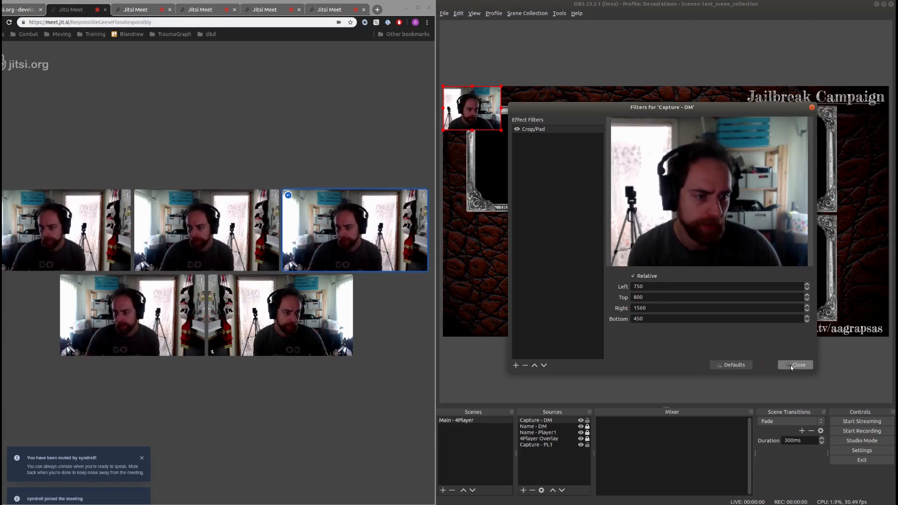
pyautogui.click(785, 364)
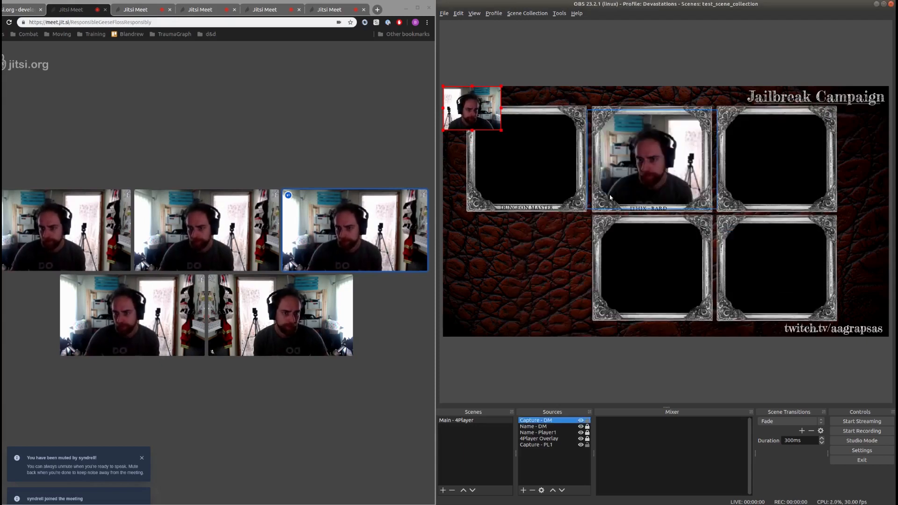
# Enlarge and position "Capture - DM" over the Dungeon Master frame, and place it below "Capture - PL1" in the source order
pyautogui.moveTo(487, 102); pyautogui.dragTo(602, 215)
pyautogui.moveTo(568, 165); pyautogui.dragTo(557, 166)
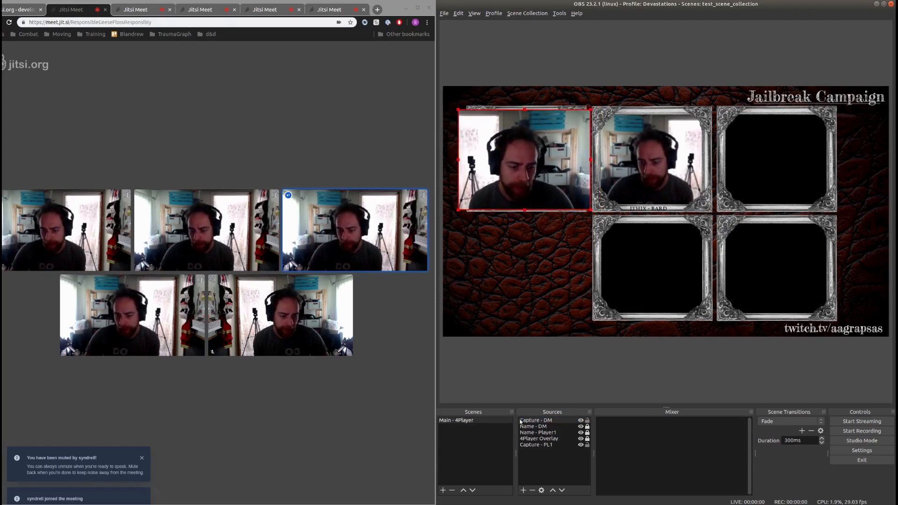
pyautogui.moveTo(540, 421); pyautogui.dragTo(538, 449)
pyautogui.click(517, 332)
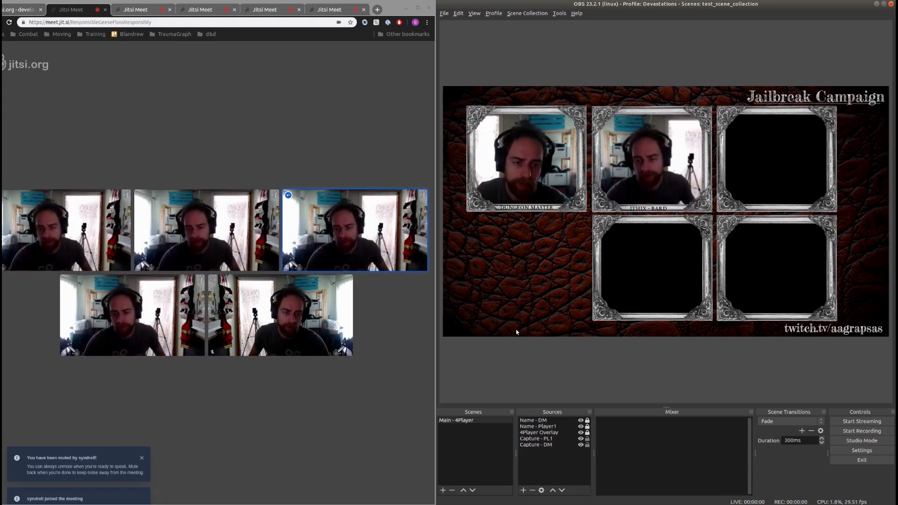
# Select the "Main - 4Player" scene
pyautogui.click(477, 421)
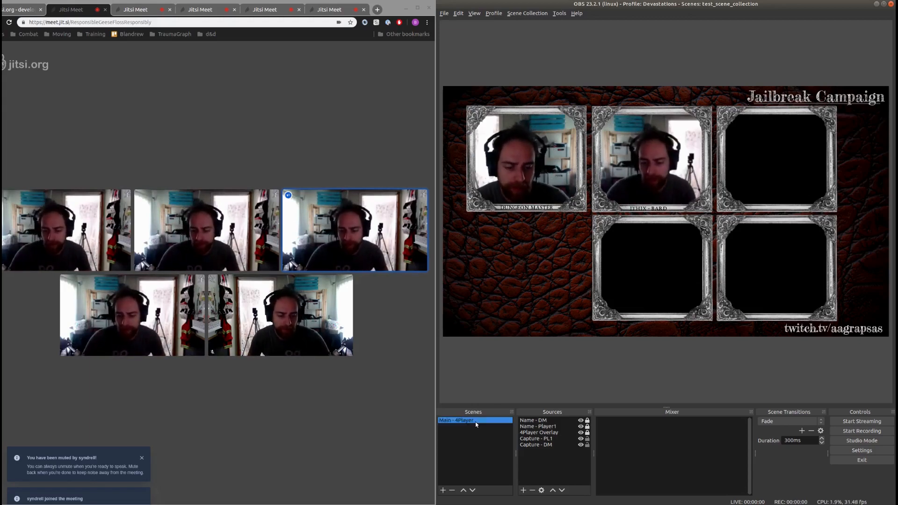